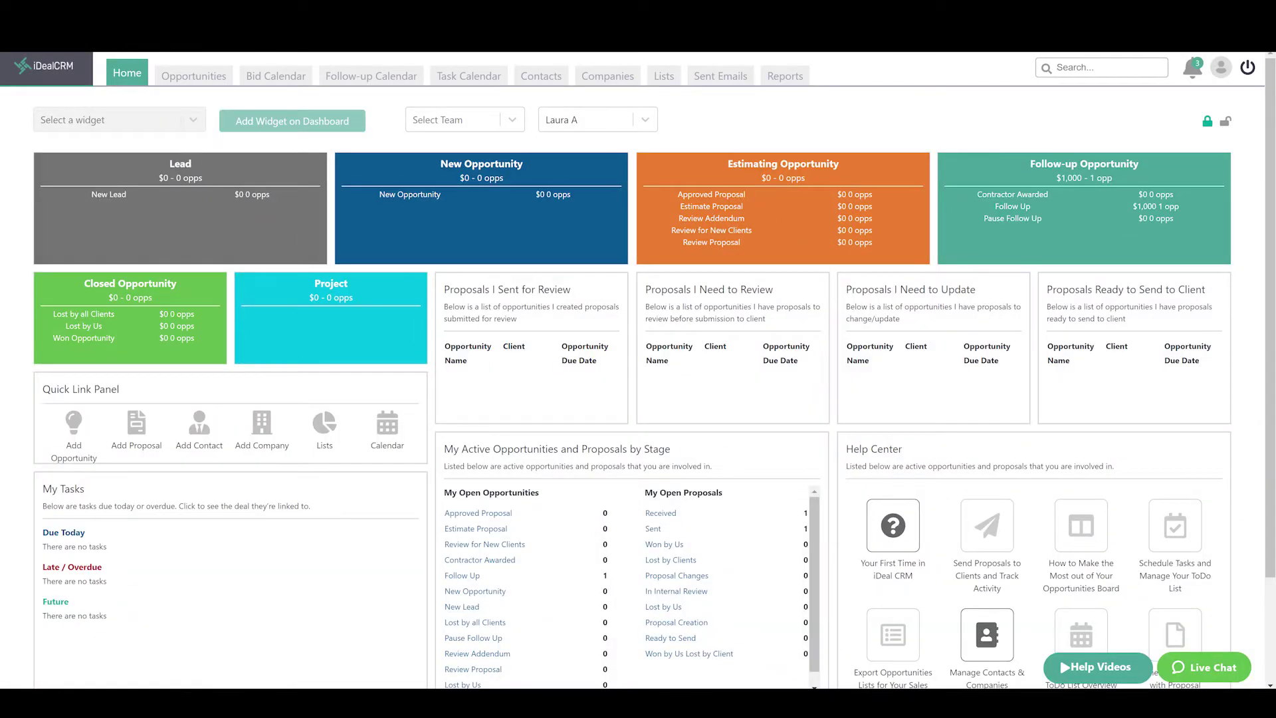
Open the Profile/Organization menu from the user avatar on the Home dashboard.
left_click(1221, 67)
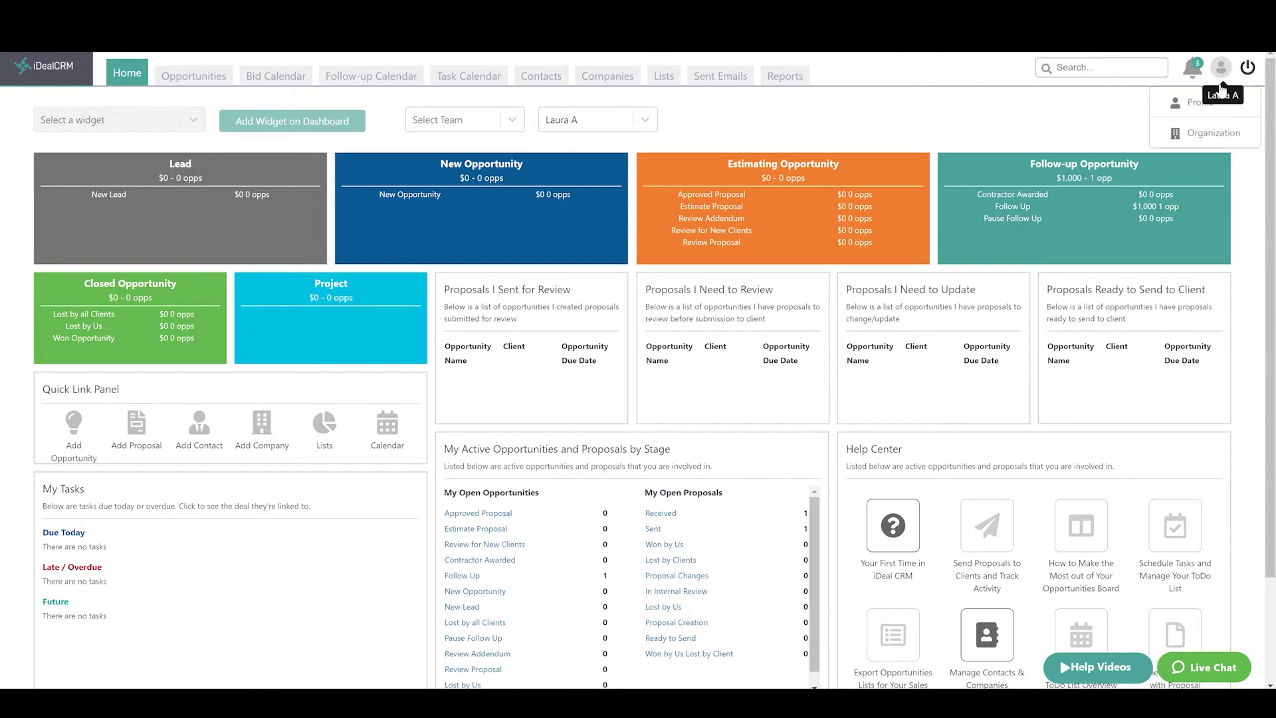
Install the 1-pg Proposal Cost Breakout Blue-Gray template from Organization > Branding & Templates.
left_click(1217, 134)
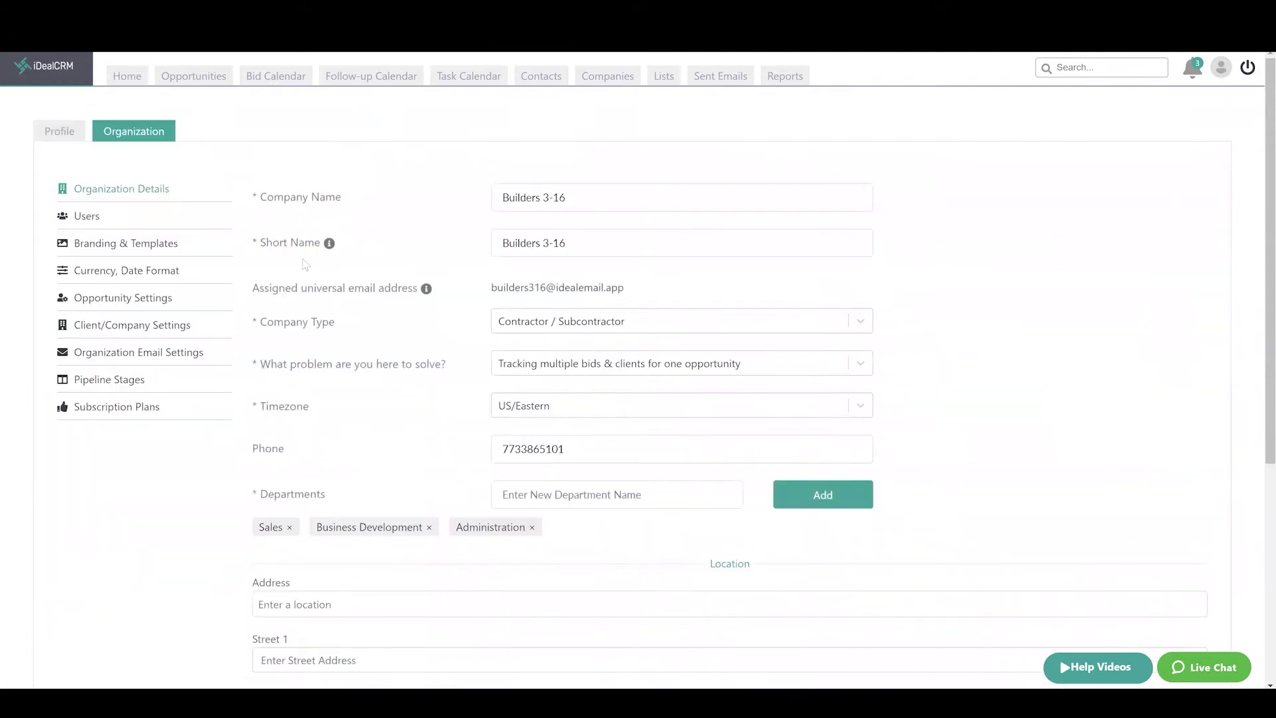
left_click(176, 250)
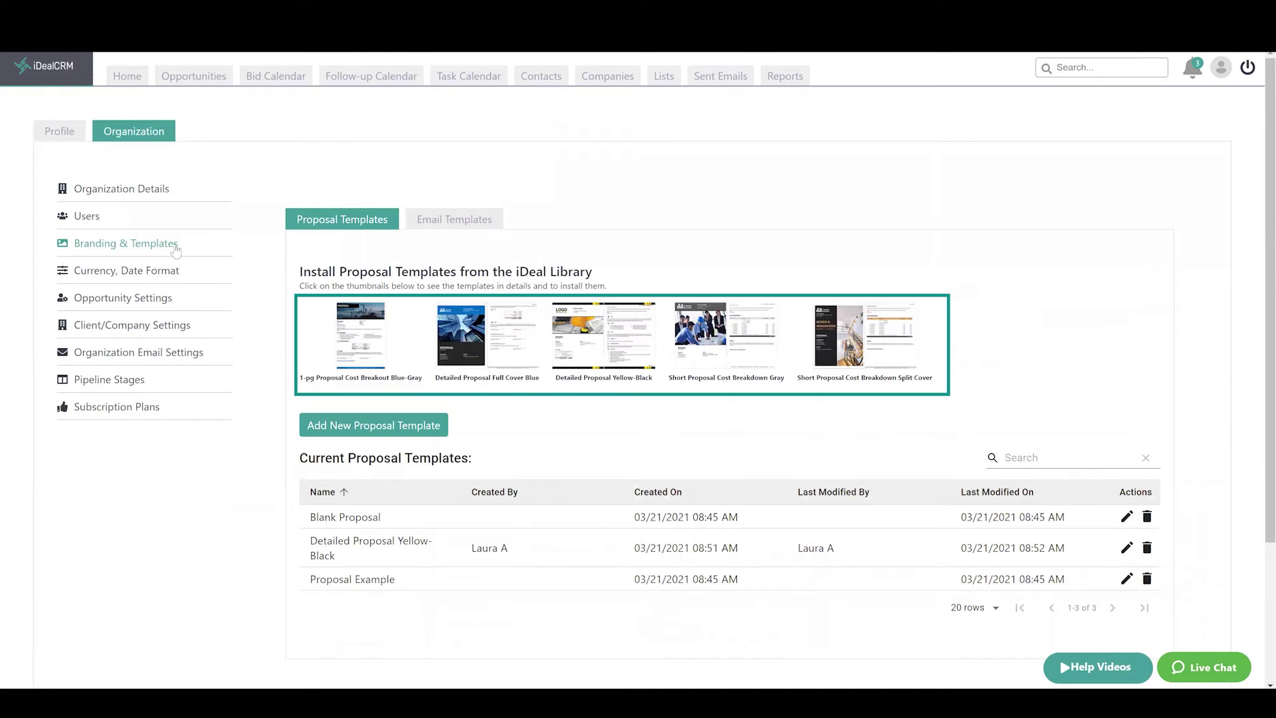
left_click(364, 344)
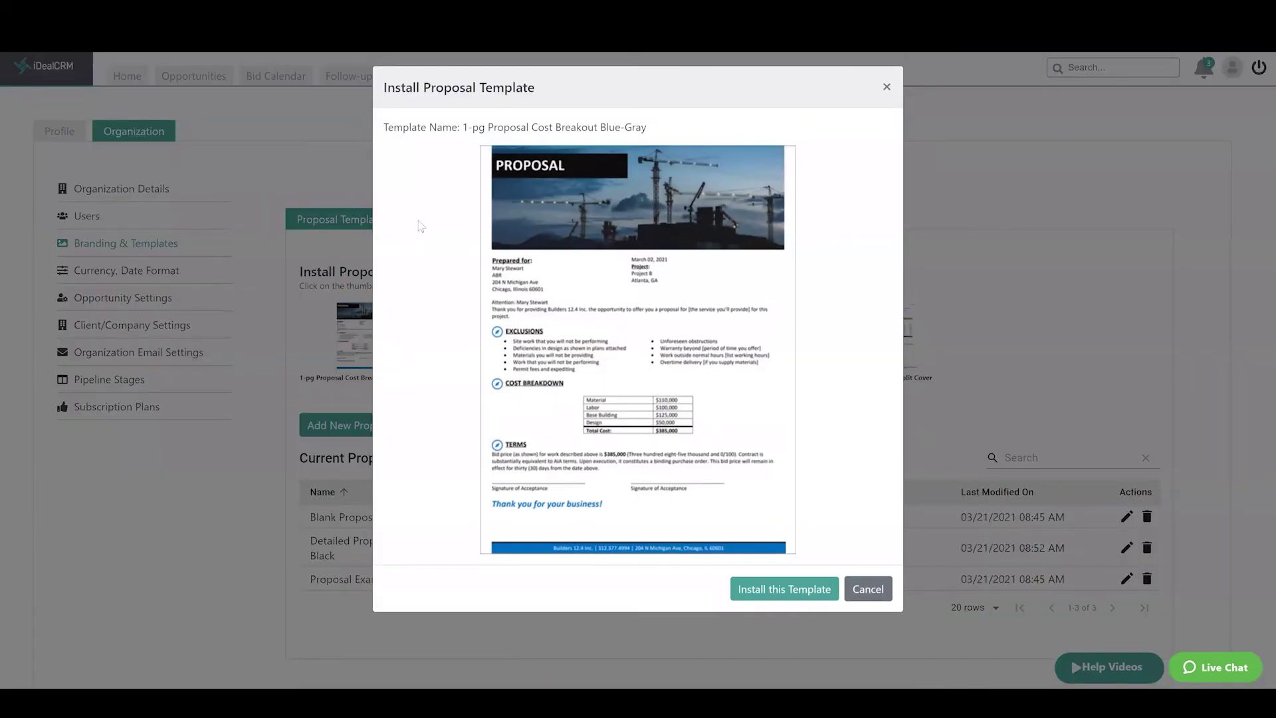
left_click(780, 593)
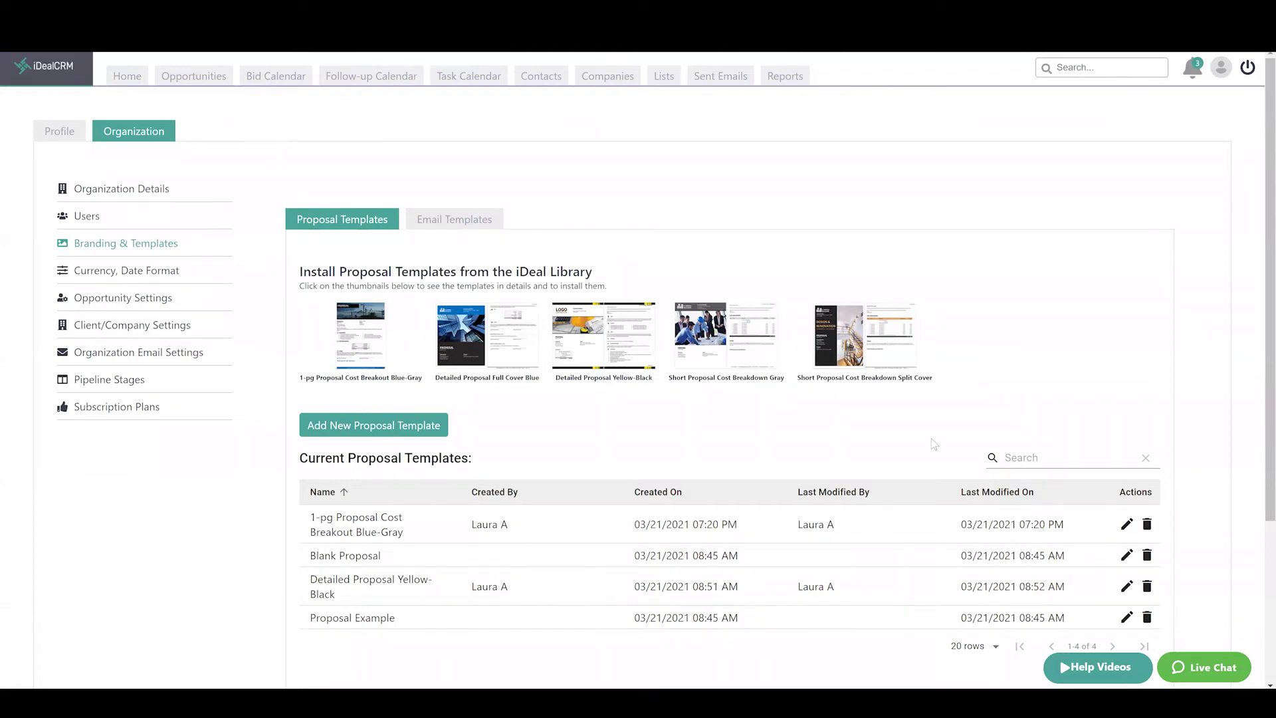
Replace the bracketed service placeholder with 'fire protection services' in the Blue-Gray template.
left_click(1127, 524)
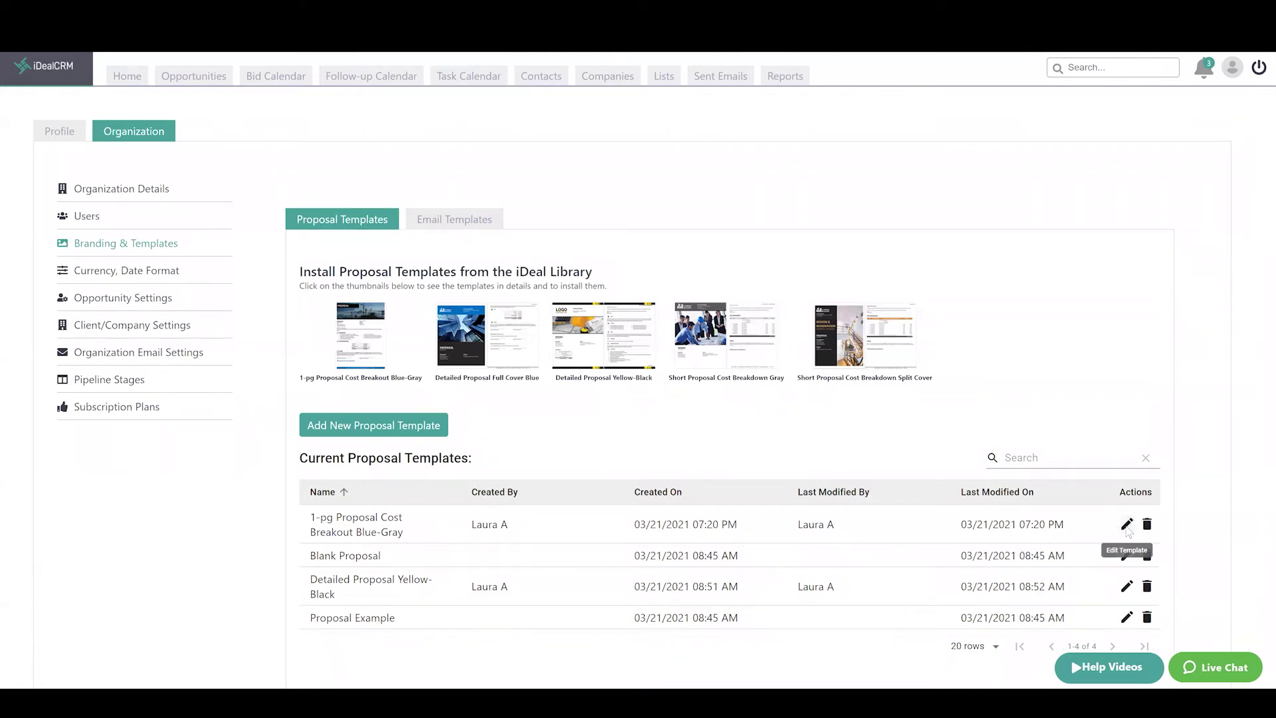
left_click_drag(506, 477, 601, 513)
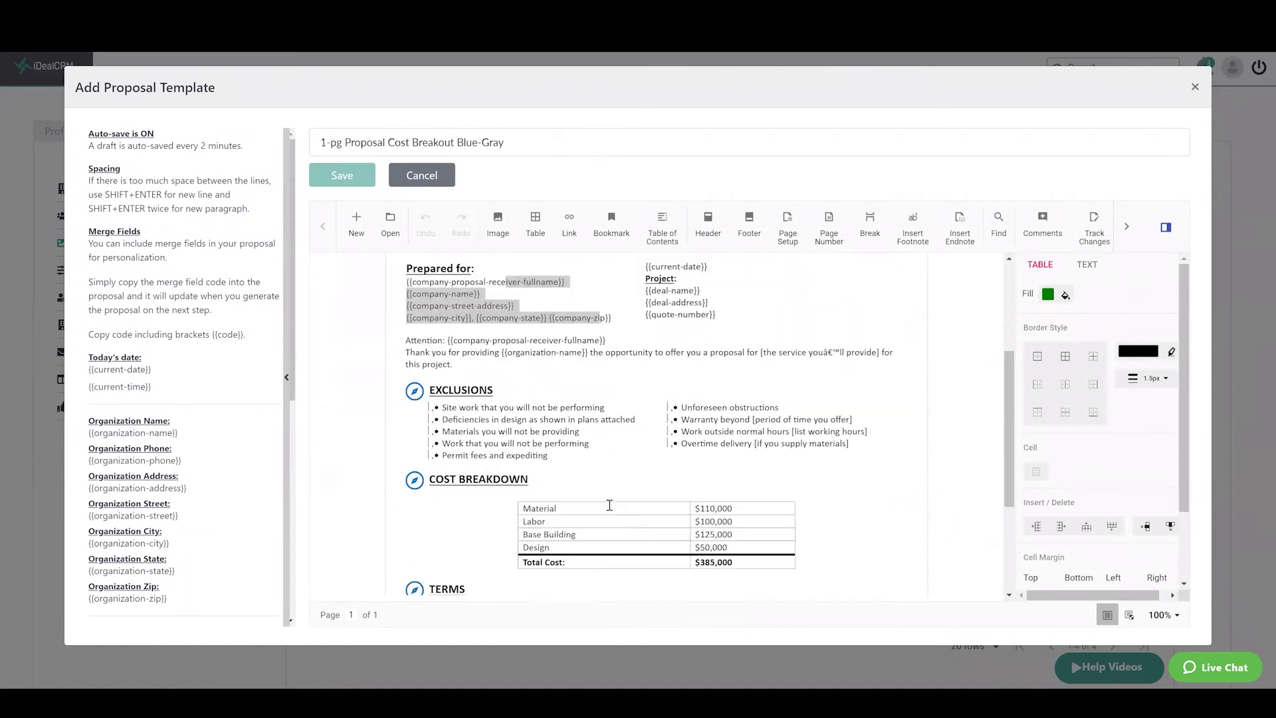
scroll(664, 432, "down", 3)
left_click_drag(759, 347, 877, 362)
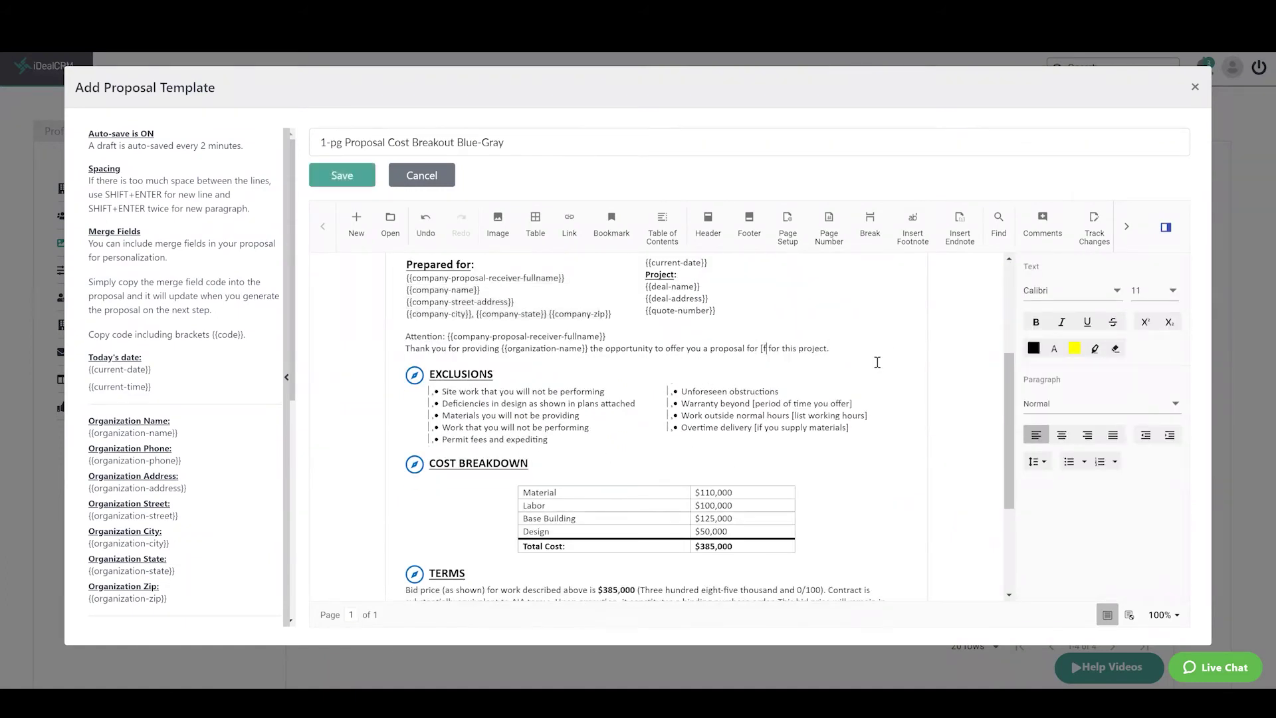
type("fire protection servic")
type("es")
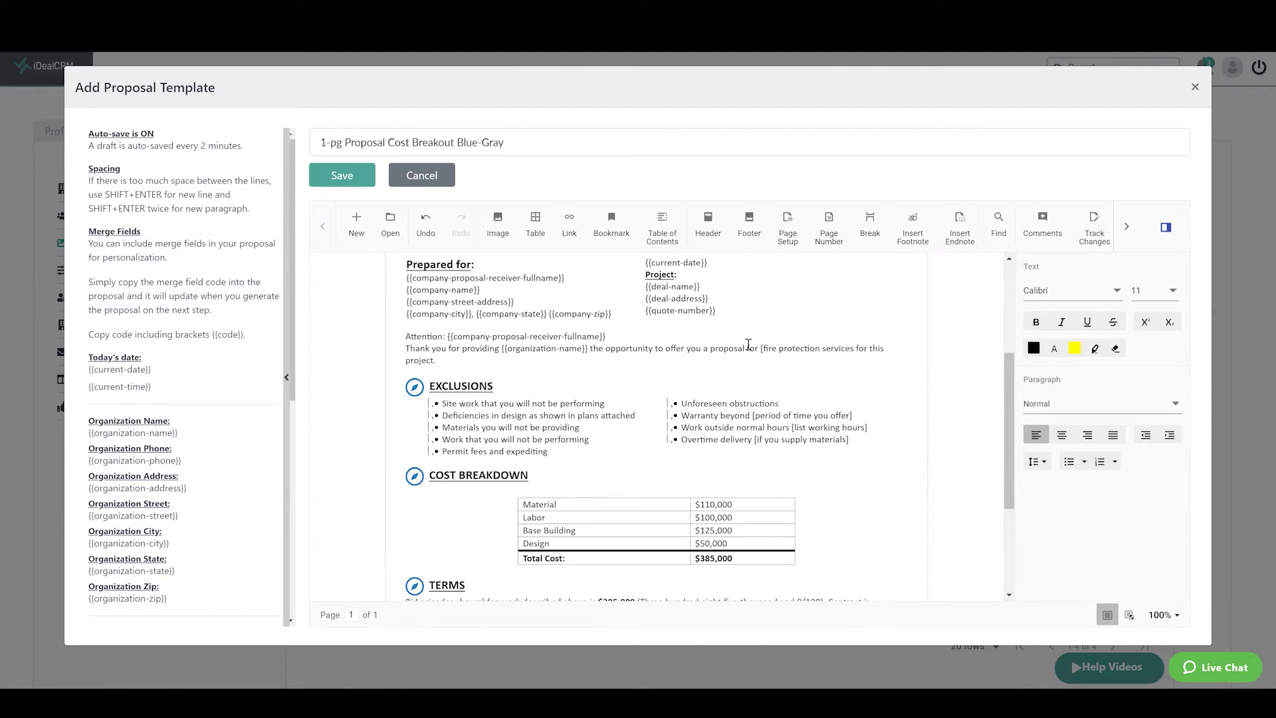
left_click(764, 347)
key("BackSpace")
Select the left and right exclusion lists to tidy them into clean bullets.
left_click_drag(559, 405, 599, 452)
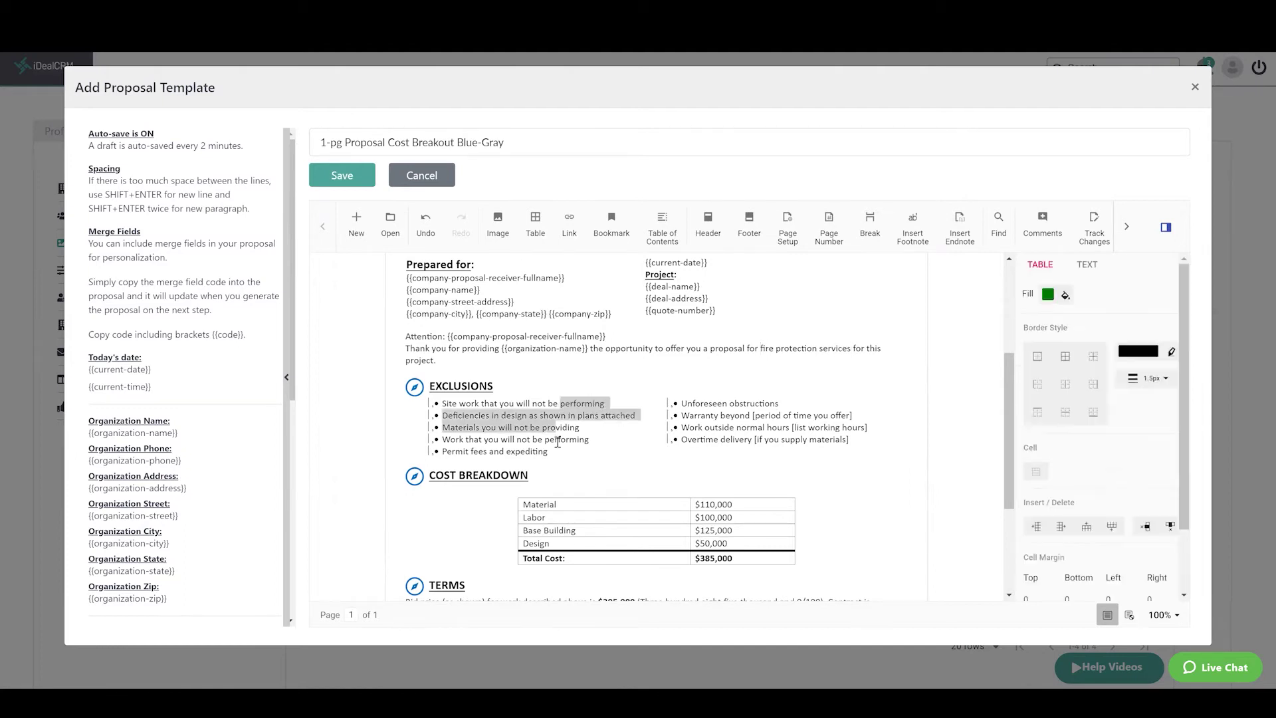
left_click(1088, 265)
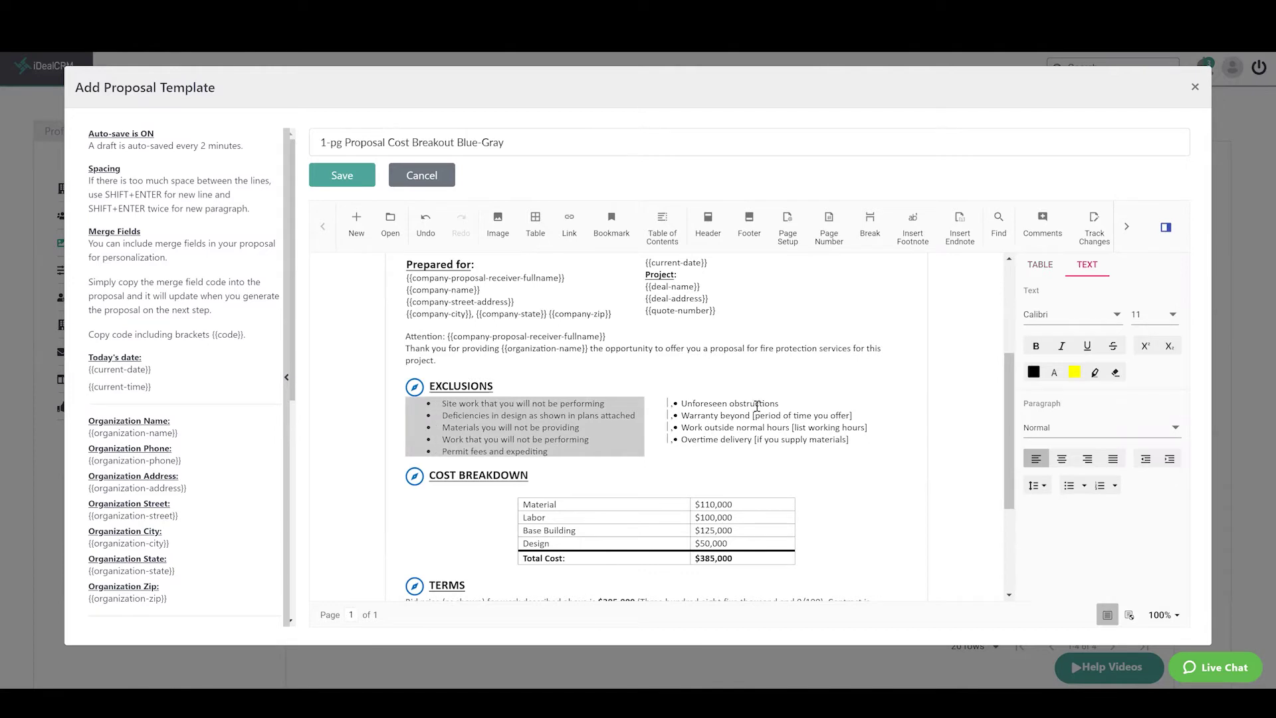
left_click_drag(756, 414, 757, 440)
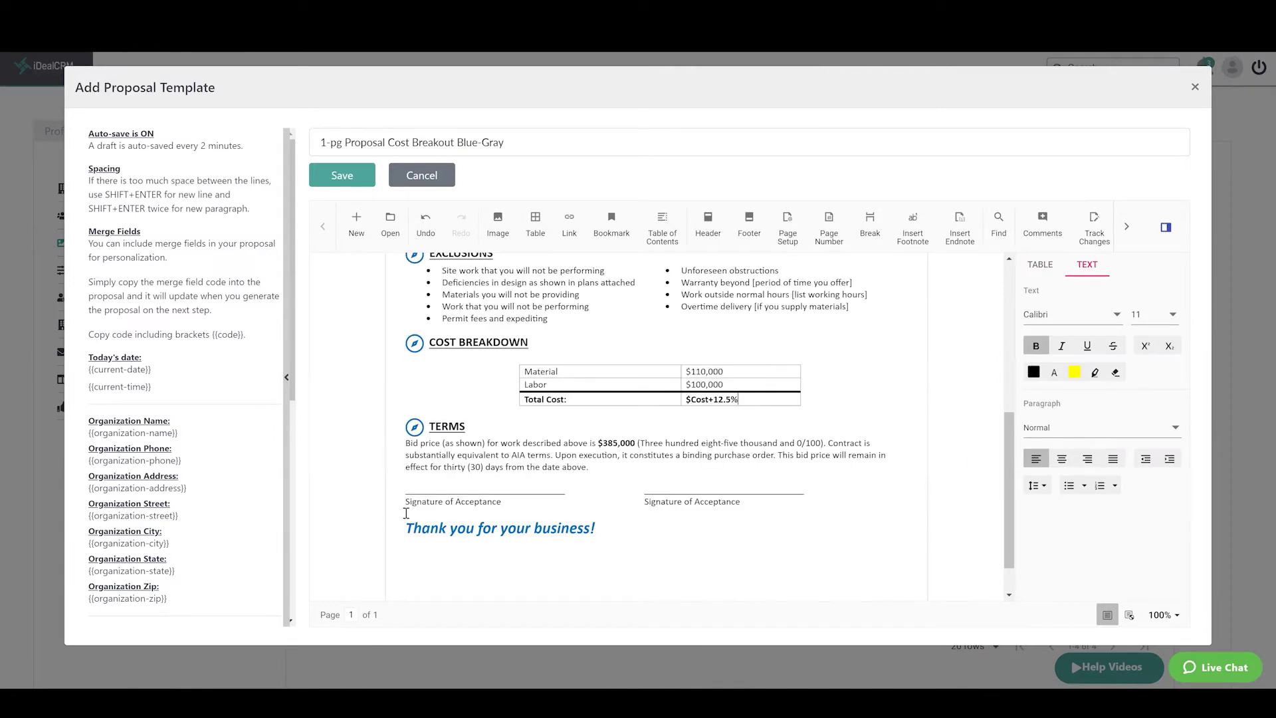
Delete the Base Building and Design rows from the template's cost table.
left_click(403, 491)
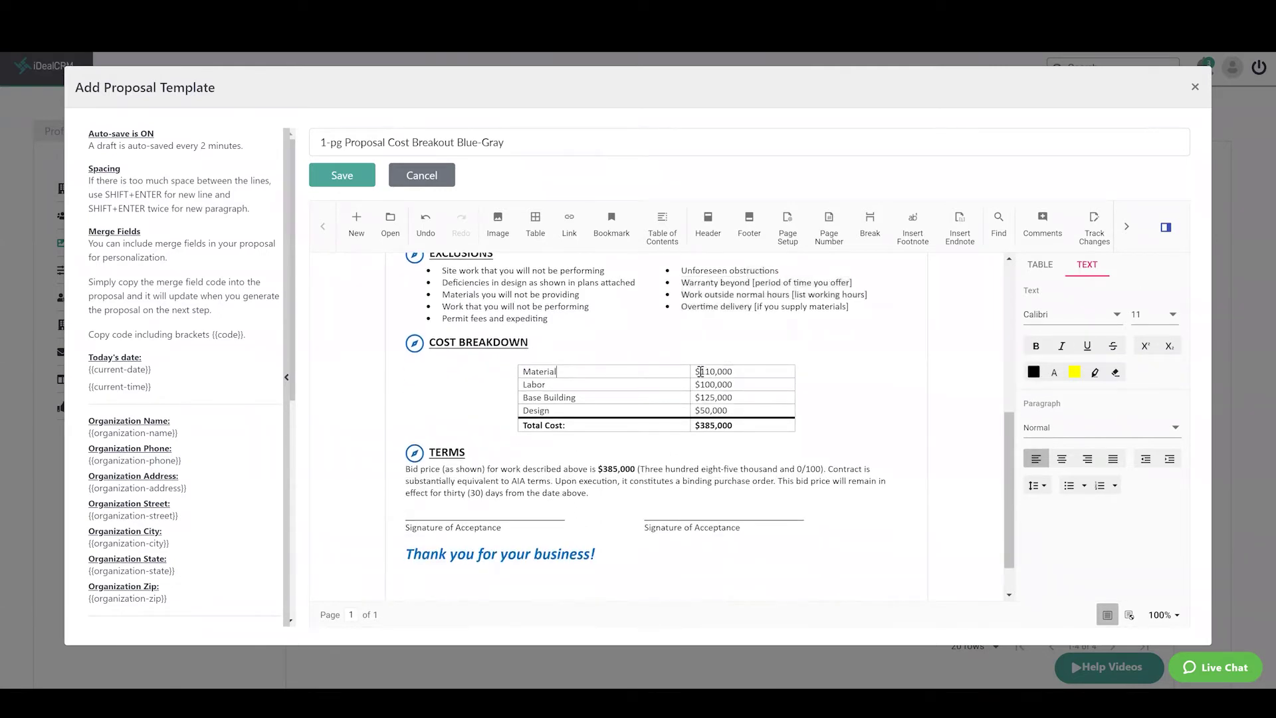
left_click(556, 384)
left_click_drag(561, 398, 572, 411)
right_click(573, 410)
mouse_move(629, 639)
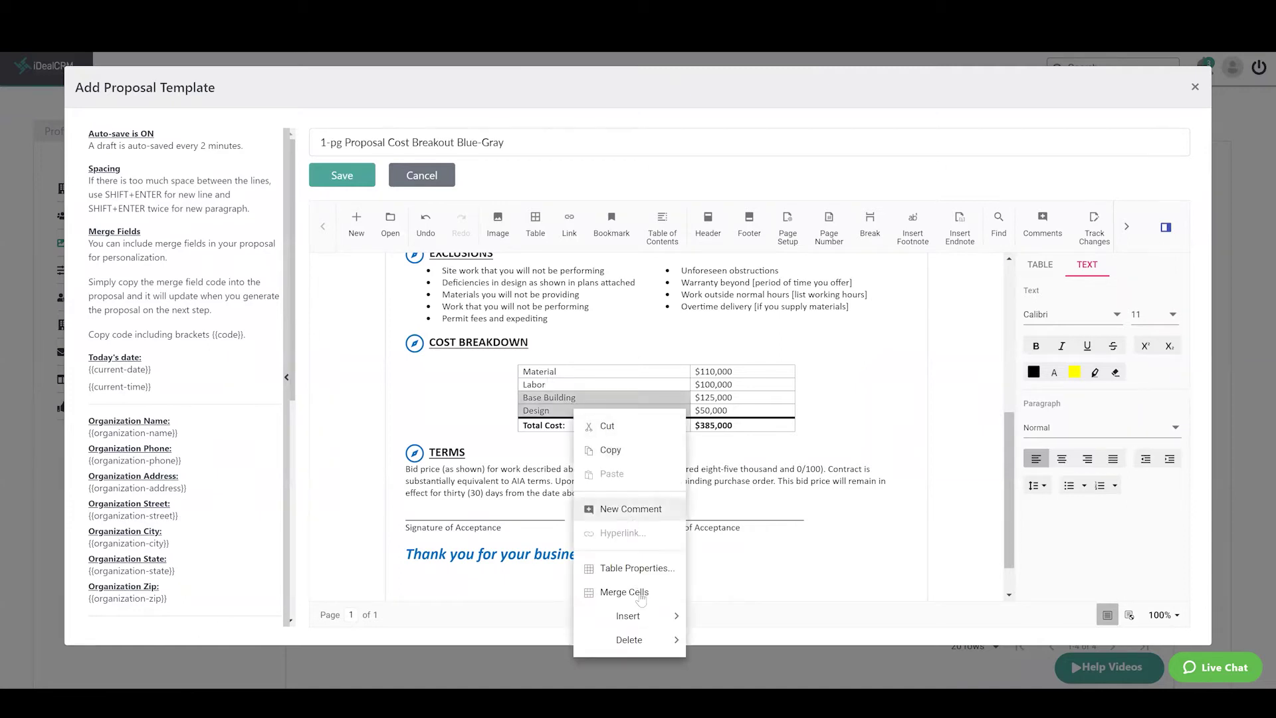
left_click(732, 650)
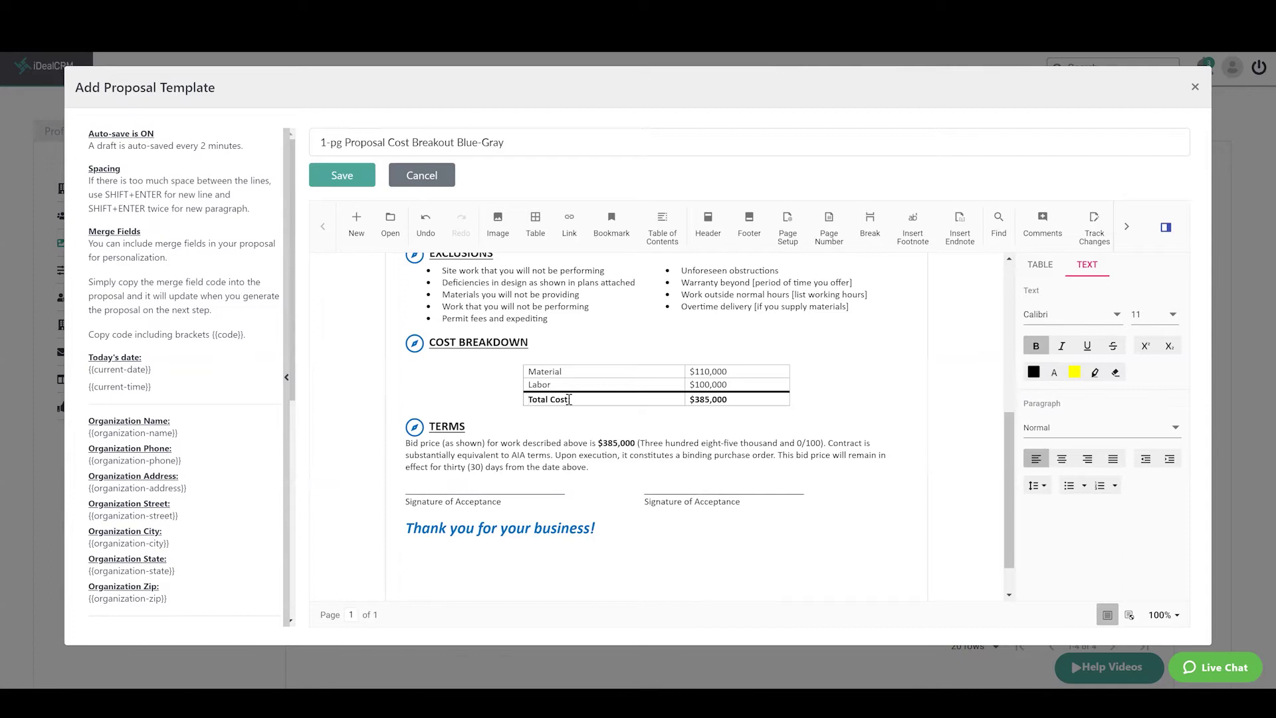
type(":")
Change the total to '$Cost+12.5%', remove the signature lines, and save the template.
left_click_drag(697, 400, 730, 402)
type("C")
type("ost+")
type("12.5%")
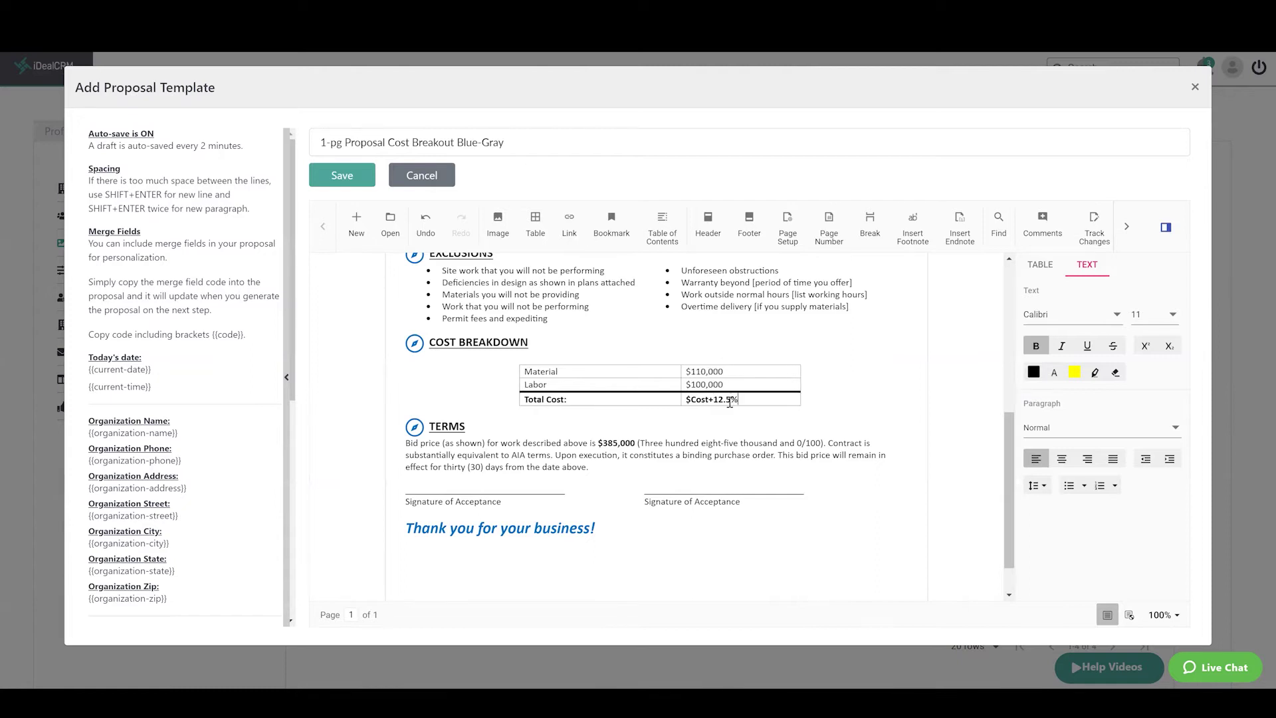
left_click(405, 525)
key("BackSpace")
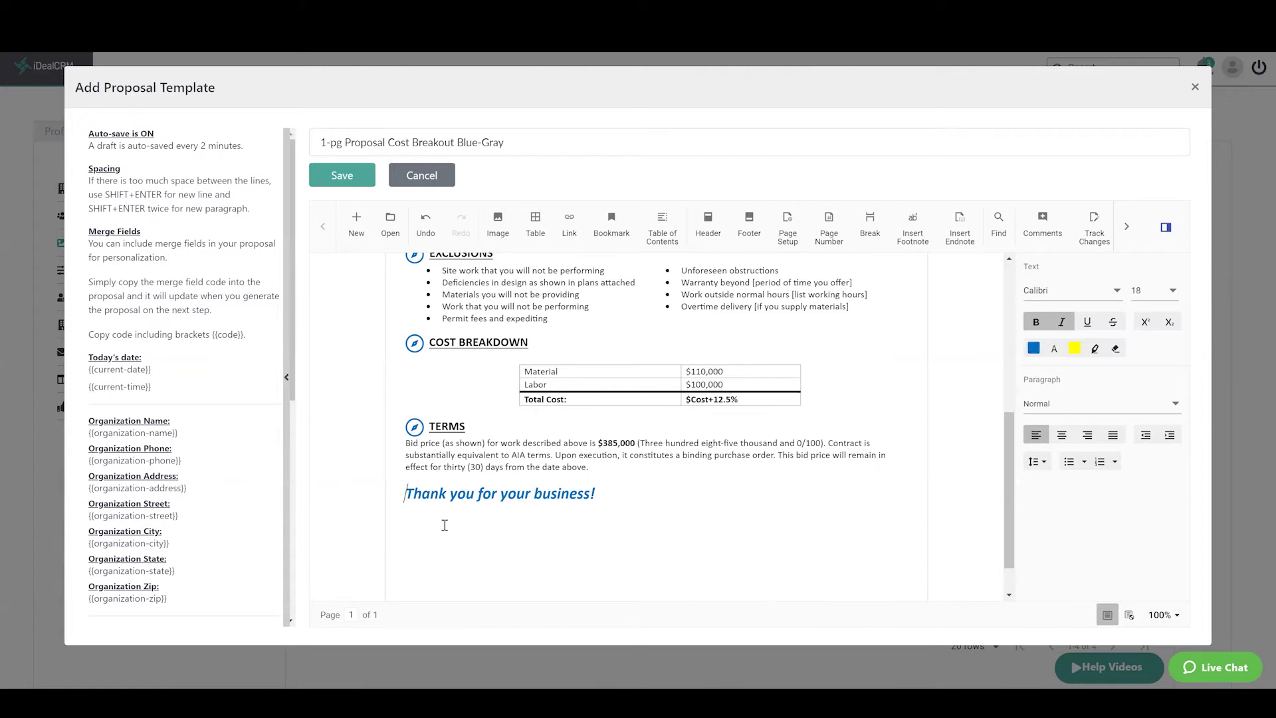
left_click(348, 174)
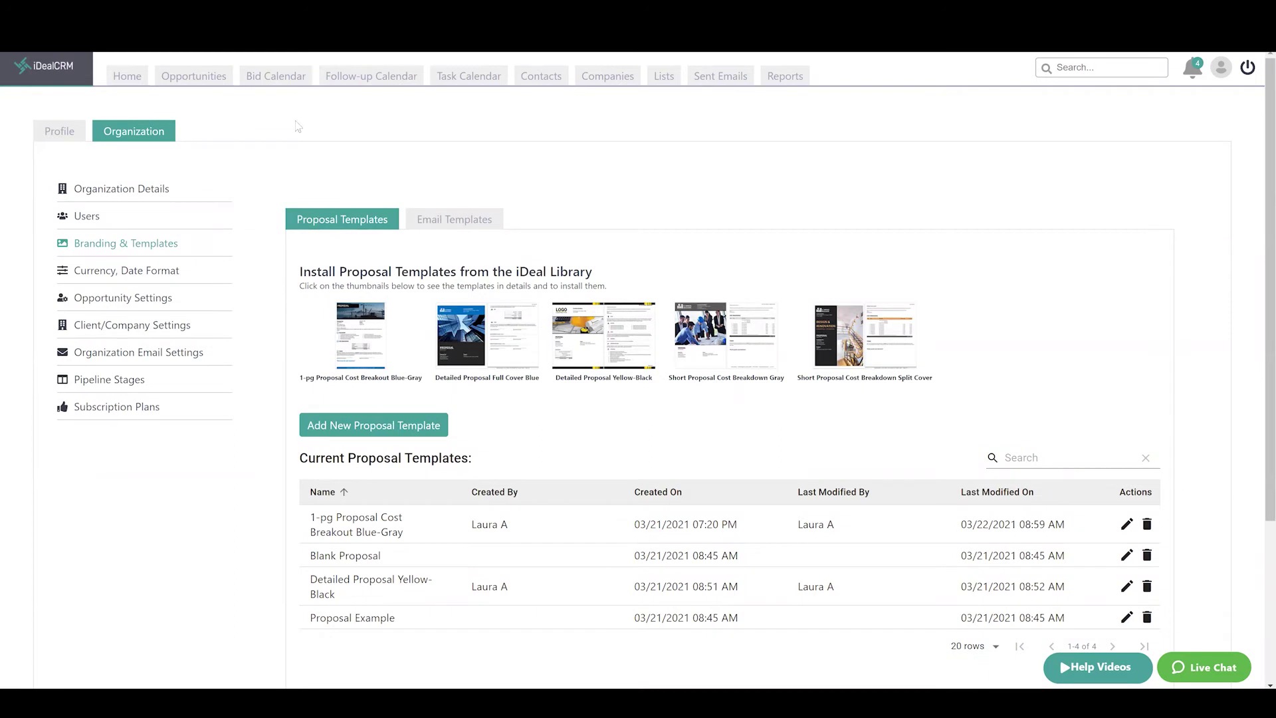
left_click(210, 83)
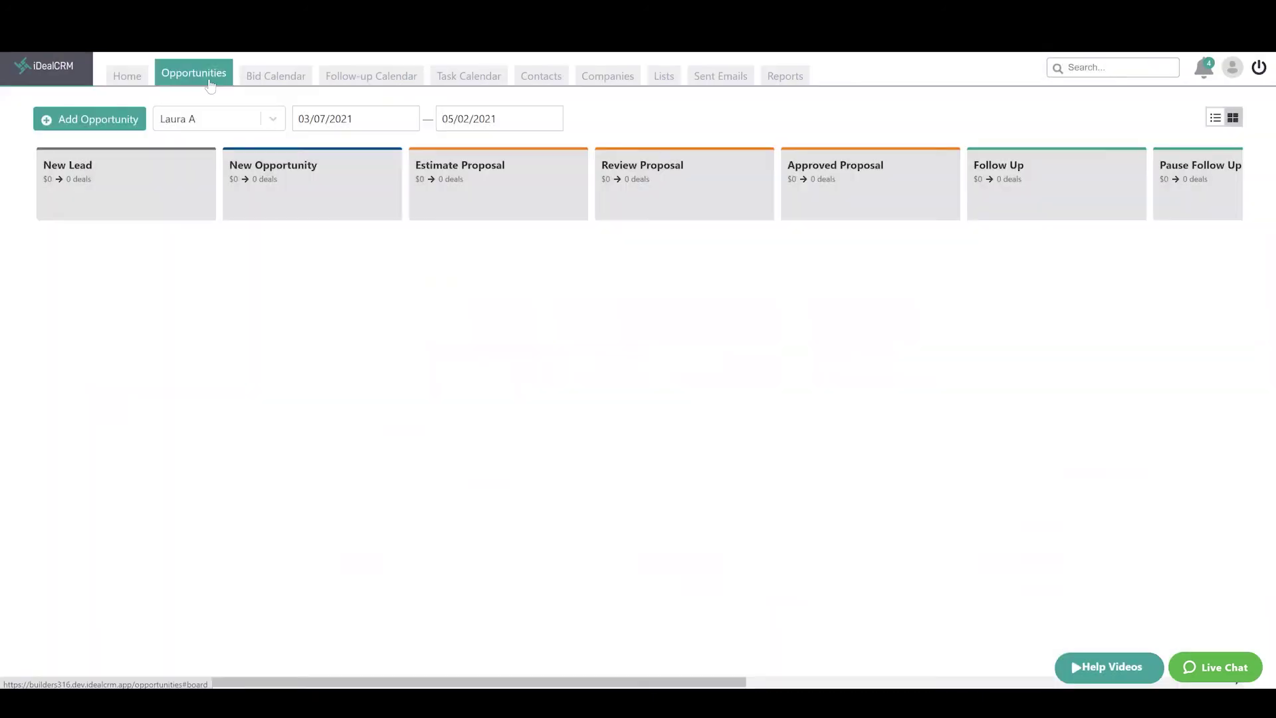
Start a new opportunity named Metropolis located in Chicago, IL.
left_click(126, 120)
left_click(468, 164)
type("Me")
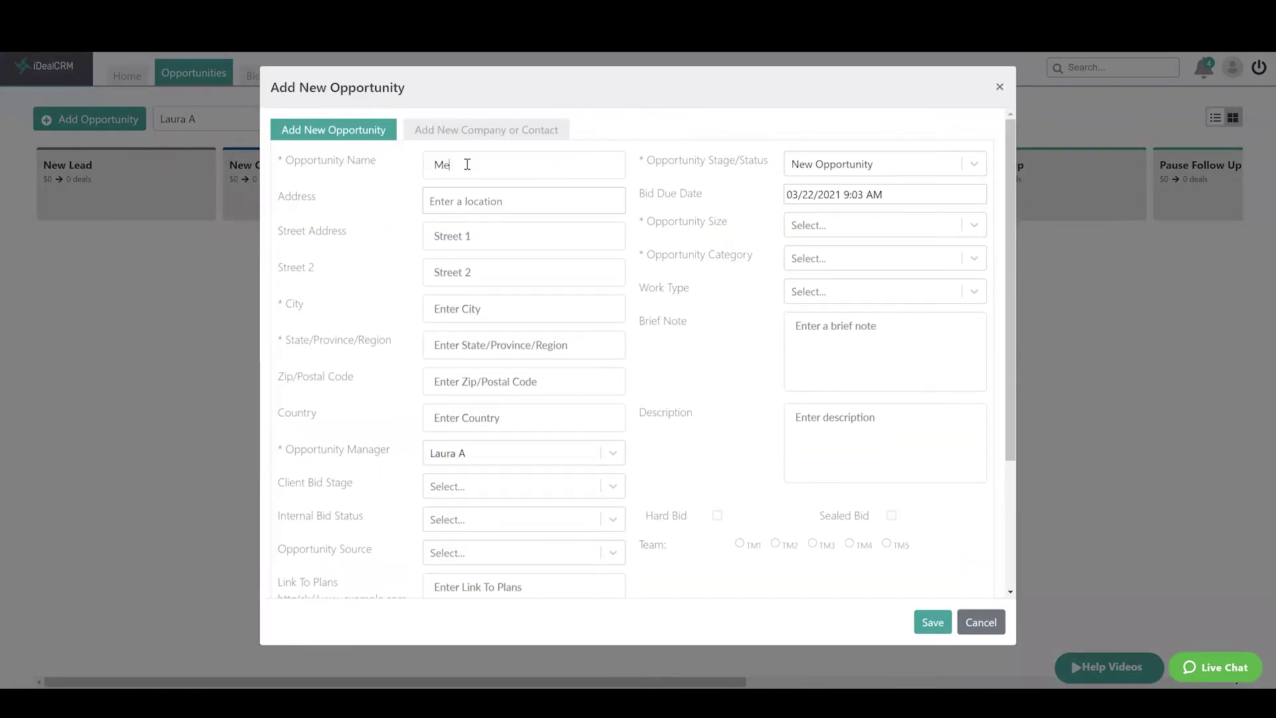
type("tropolis")
key("Tab")
type("Chica")
left_click(484, 226)
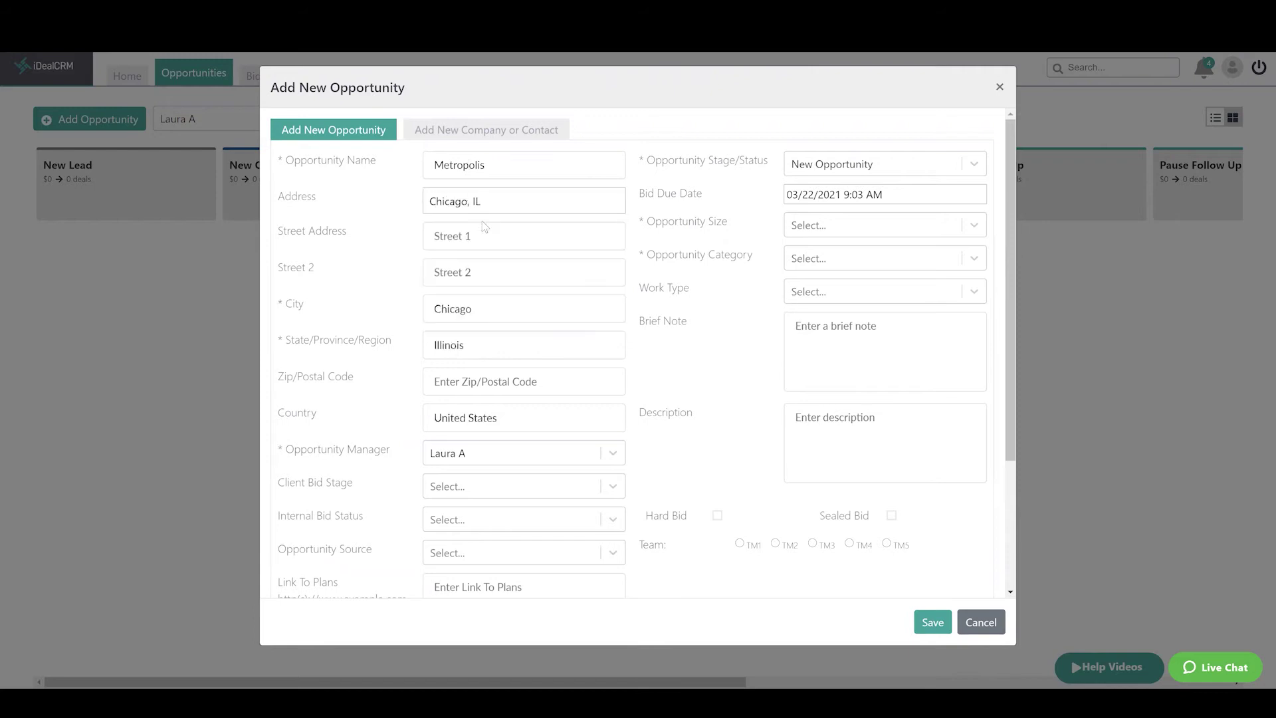
Set the bid due date to 03/25/2021 5:00 PM, size Large, category High-Rise.
left_click(881, 199)
left_click(886, 333)
scroll(968, 306, "down", 5)
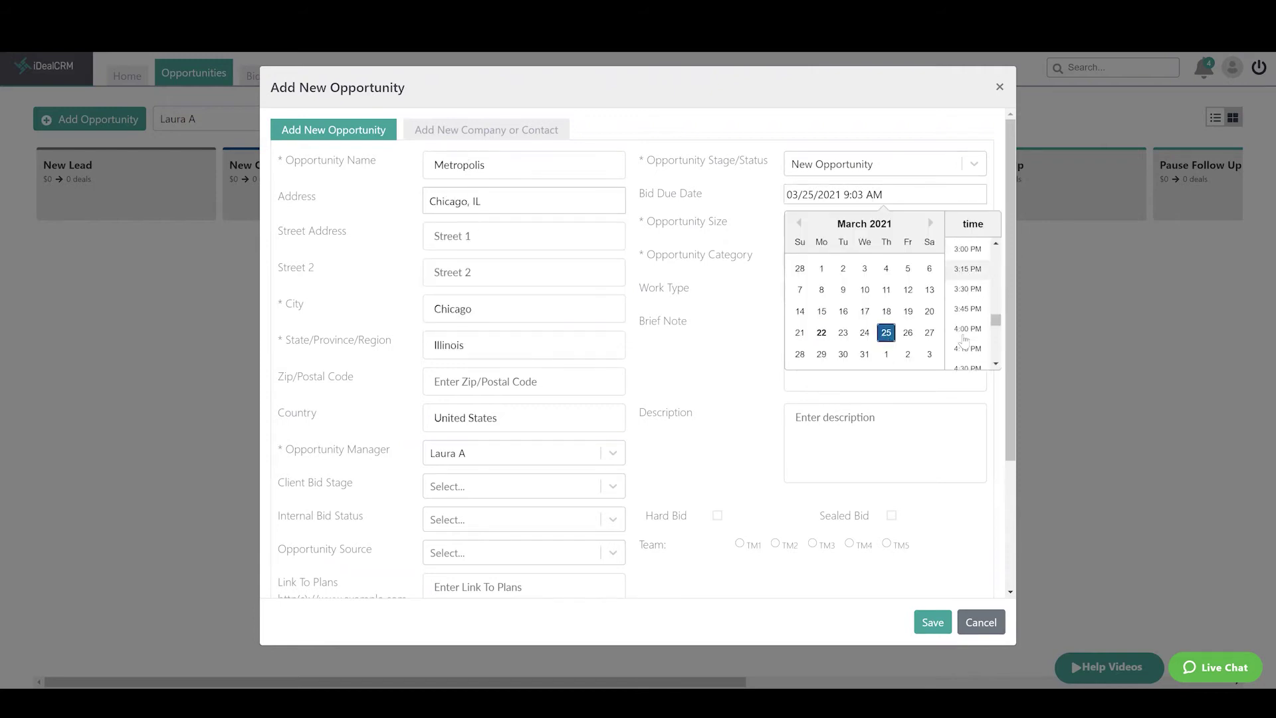
scroll(968, 333, "down", 3)
left_click(968, 343)
left_click(871, 225)
left_click(820, 314)
left_click(864, 258)
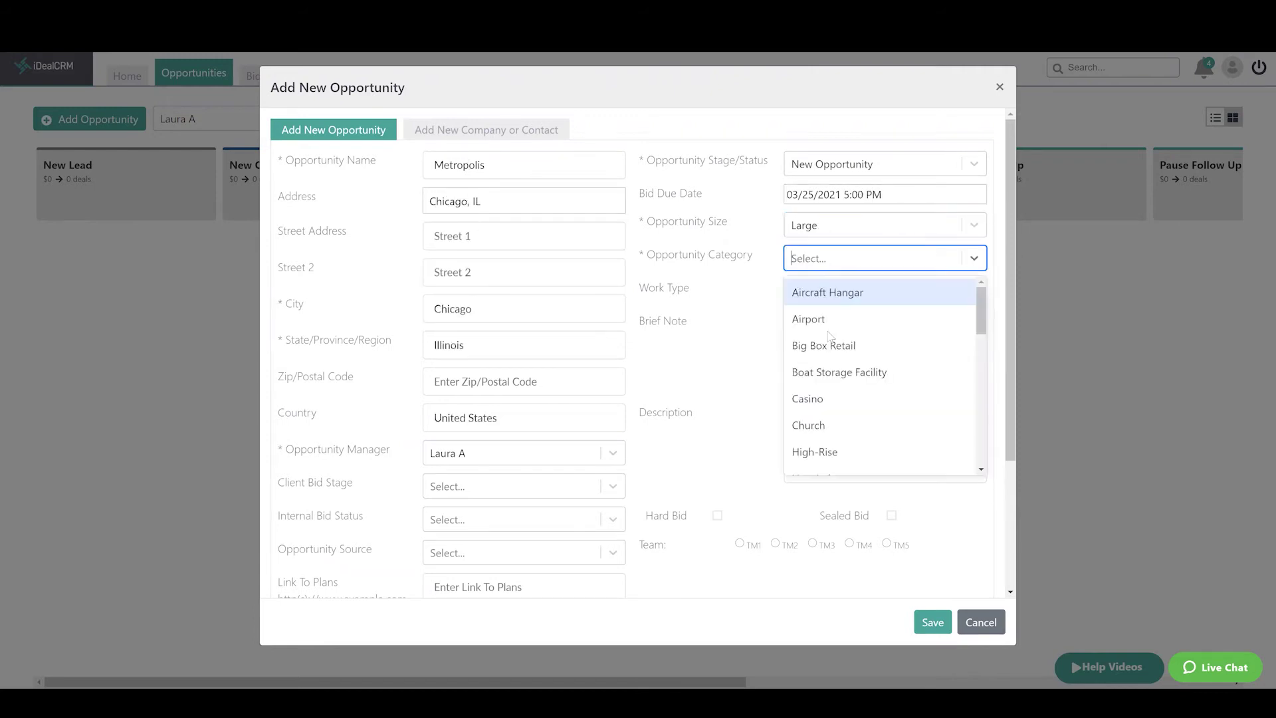
left_click(818, 440)
Check the available clients, then switch to the Add New Company or Contact tab.
scroll(706, 425, "down", 3)
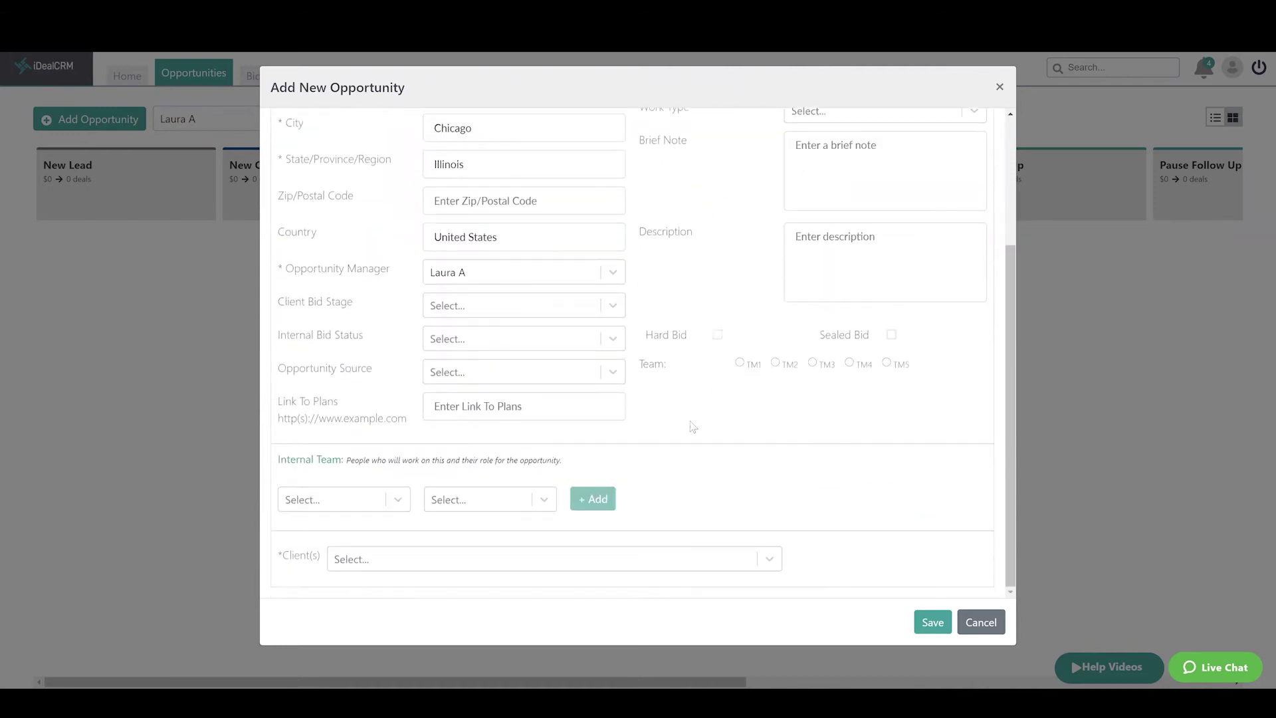
left_click(464, 558)
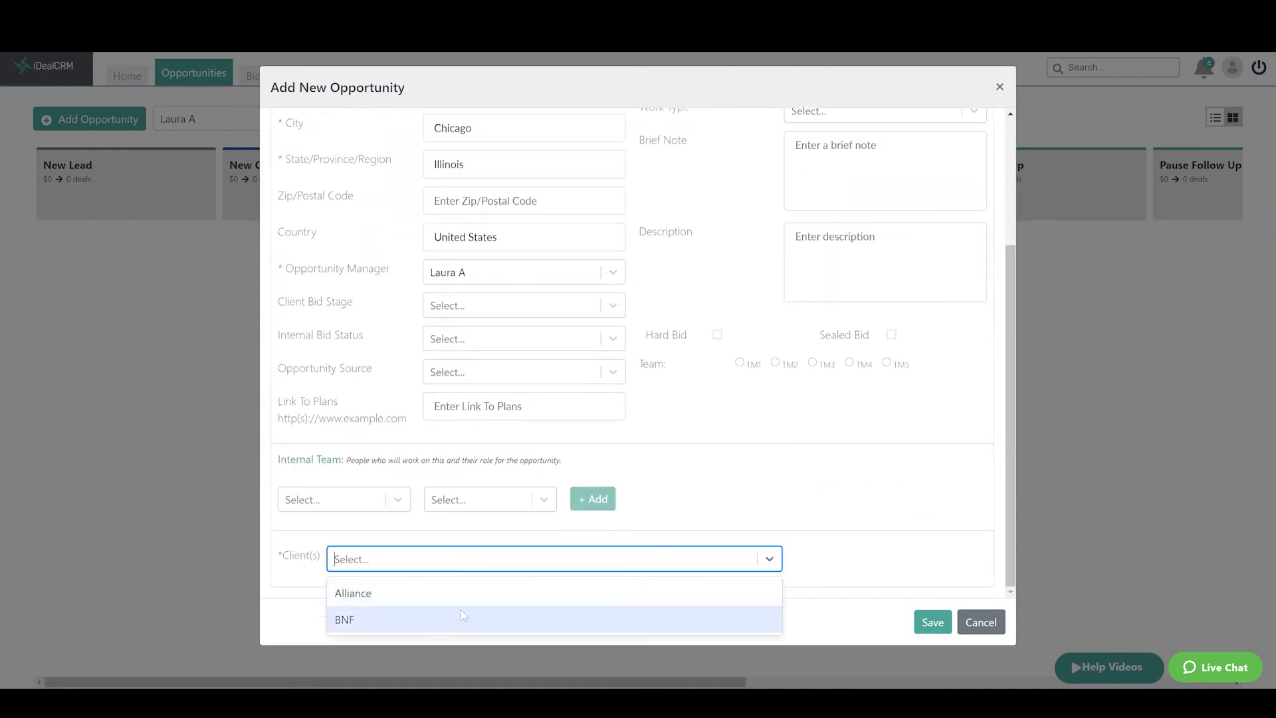
scroll(463, 549, "up", 3)
scroll(463, 549, "up", 3)
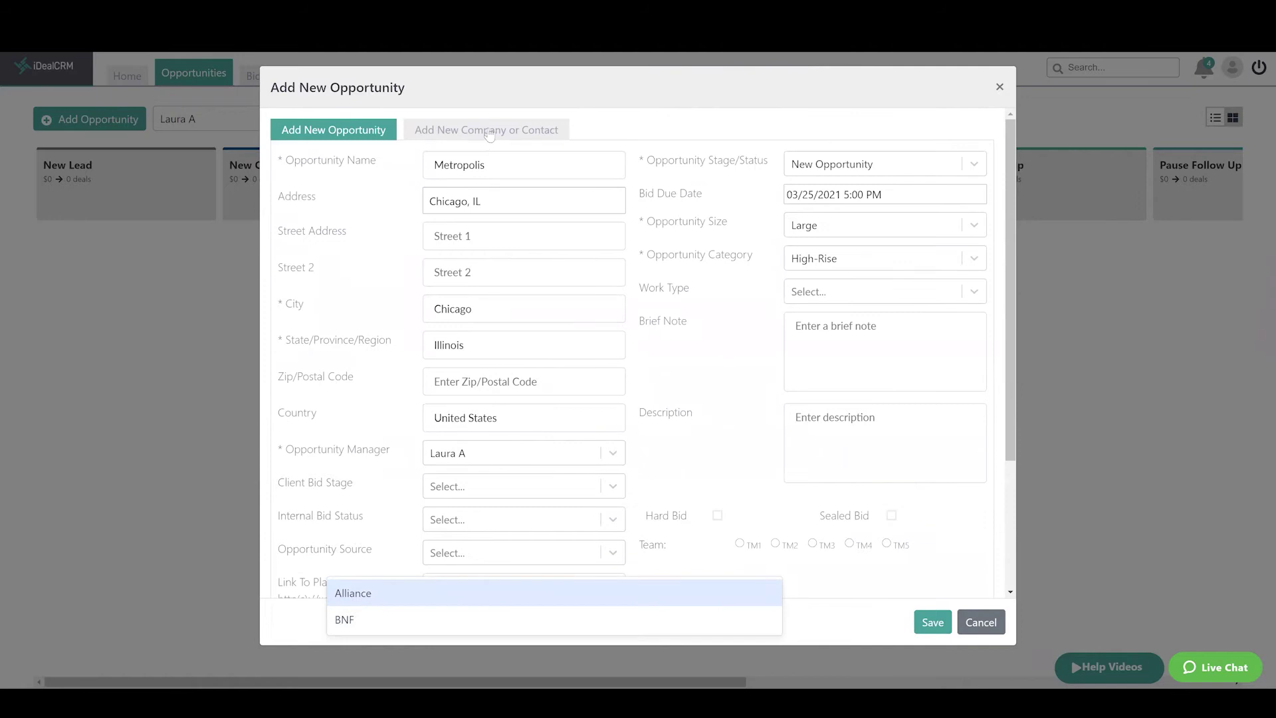
left_click(490, 134)
Create the company Coastal Construction with legal name 'Coastal Construction, Inc.'.
left_click(817, 160)
type("Coastal Construction")
key("Tab")
type("Coast")
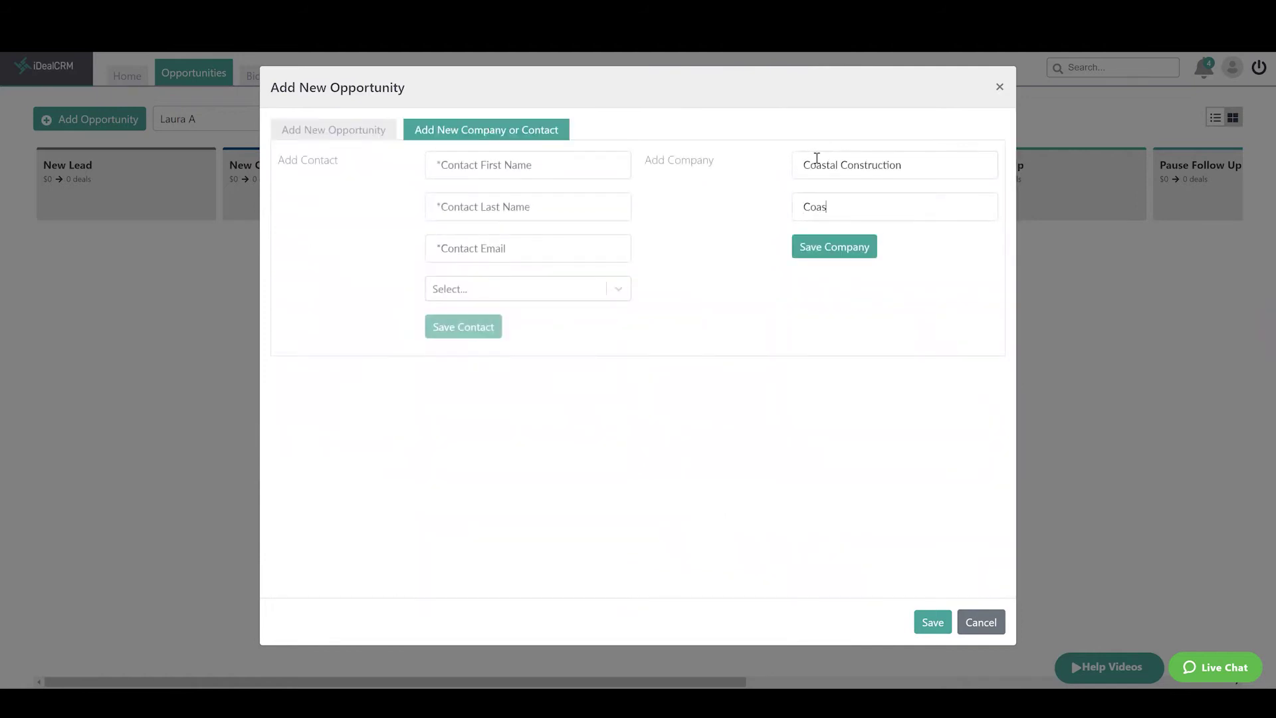
type("al Construction, Inc.")
key("Return")
left_click(543, 171)
key("Tab")
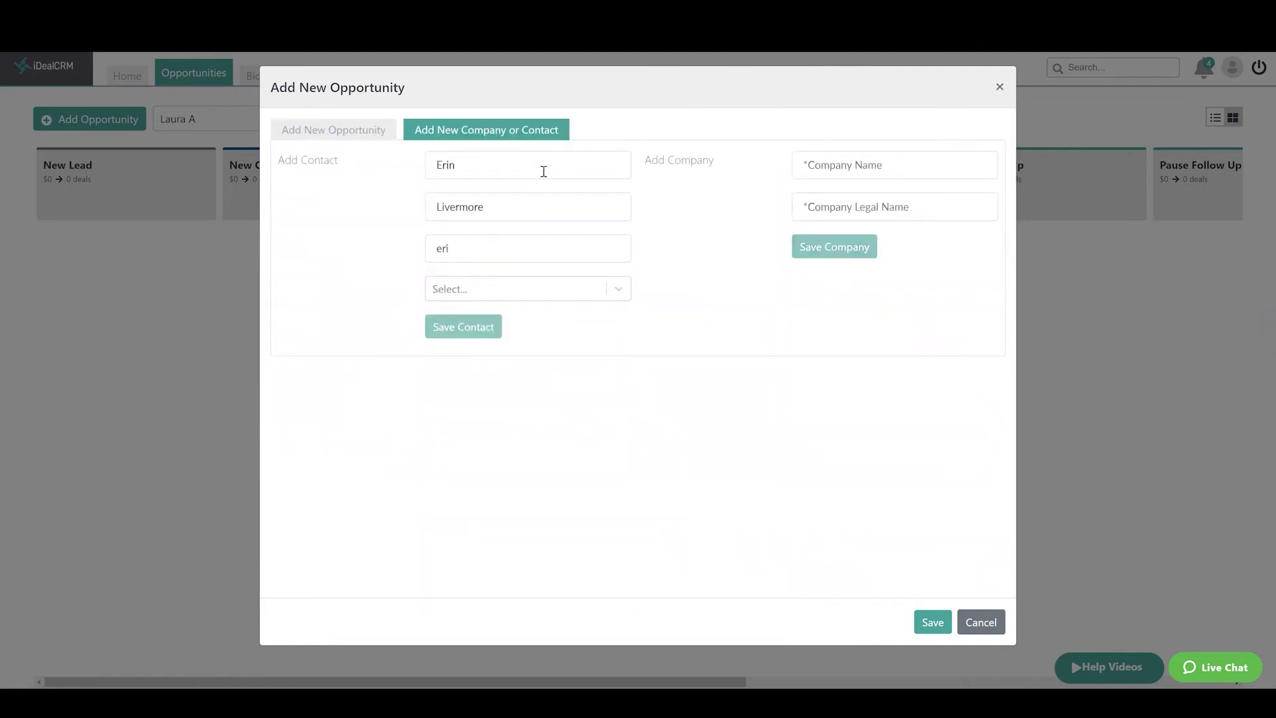
key("Return")
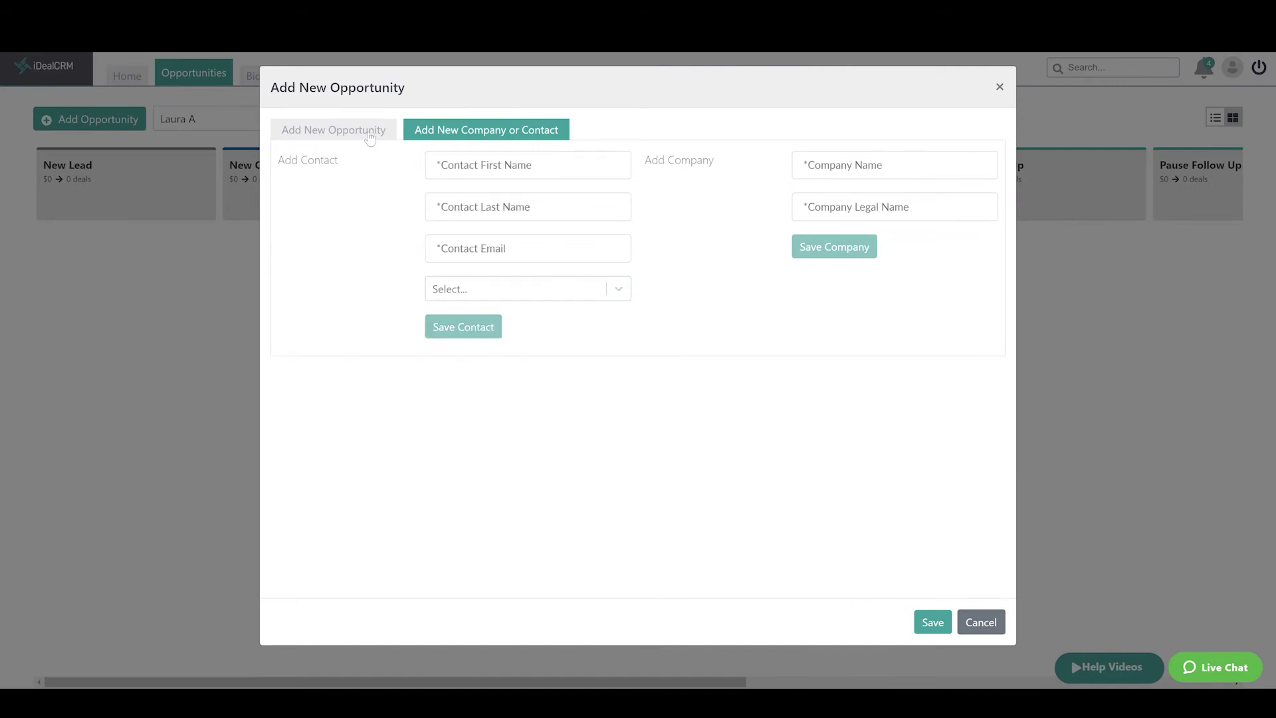
Return to the Metropolis opportunity form and add Coastal Construction as a client.
left_click(371, 130)
scroll(505, 466, "down", 3)
left_click(411, 557)
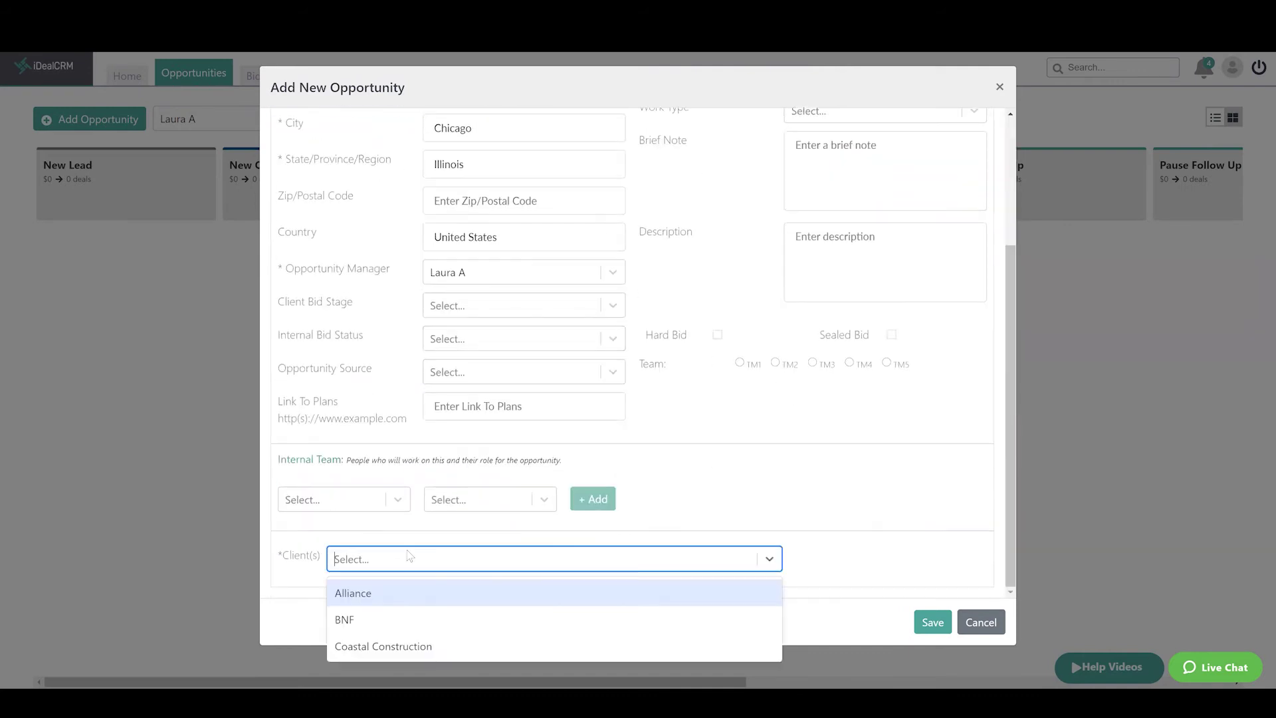
left_click(404, 645)
Add Alliance and BNF as additional clients on the Metropolis opportunity.
left_click(476, 562)
left_click(470, 595)
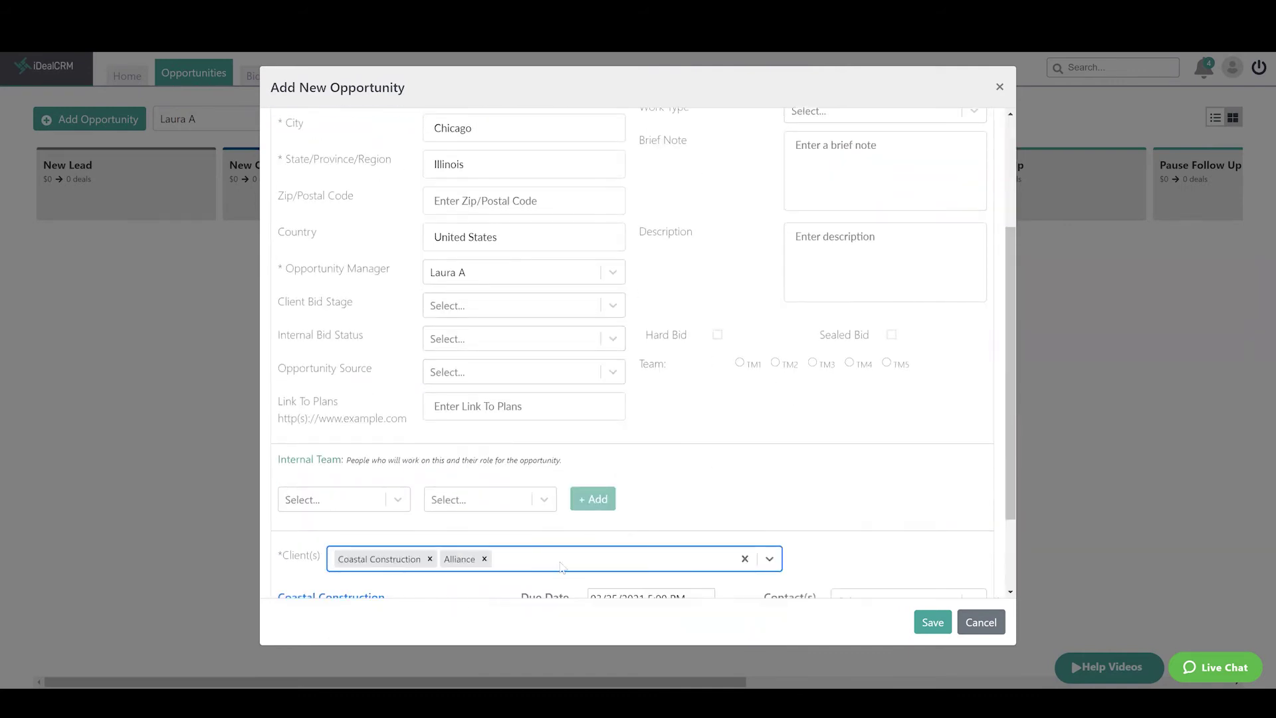
left_click(560, 564)
left_click(551, 593)
Assign a contact to each client: Coastal Construction, Alliance and BNF.
scroll(849, 422, "down", 3)
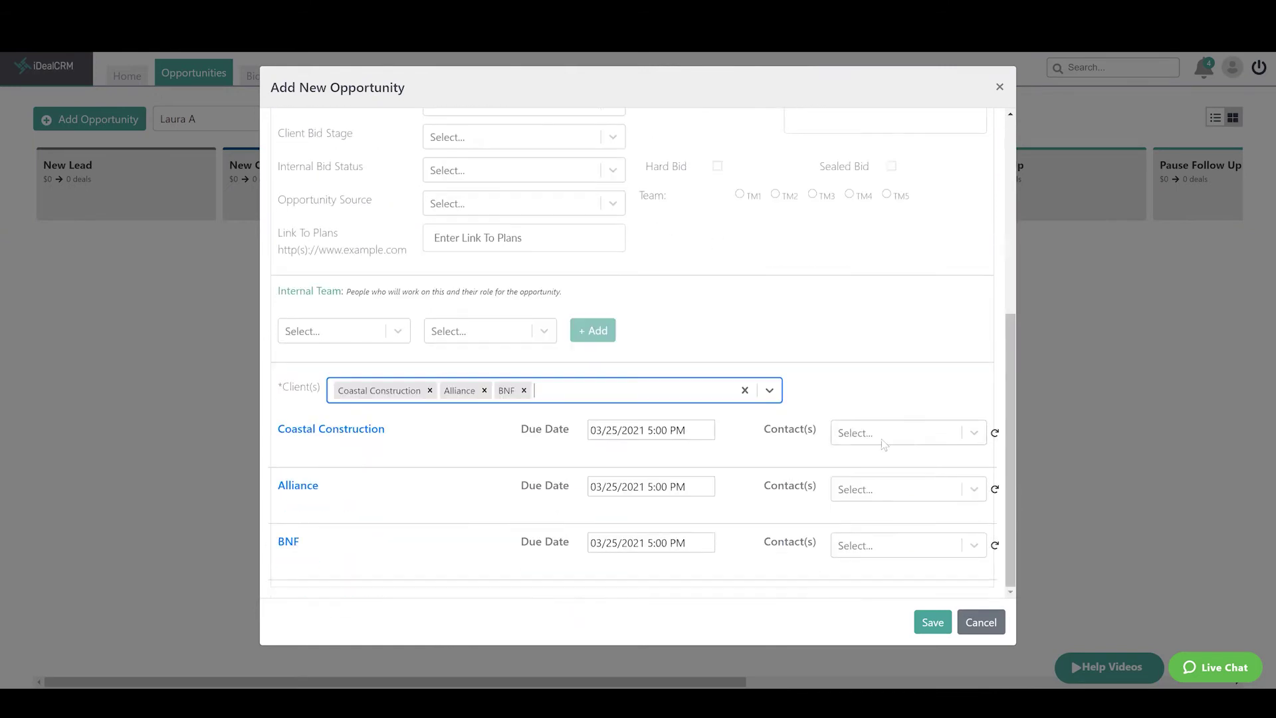
left_click(884, 440)
left_click(881, 466)
scroll(884, 505, "down", 1)
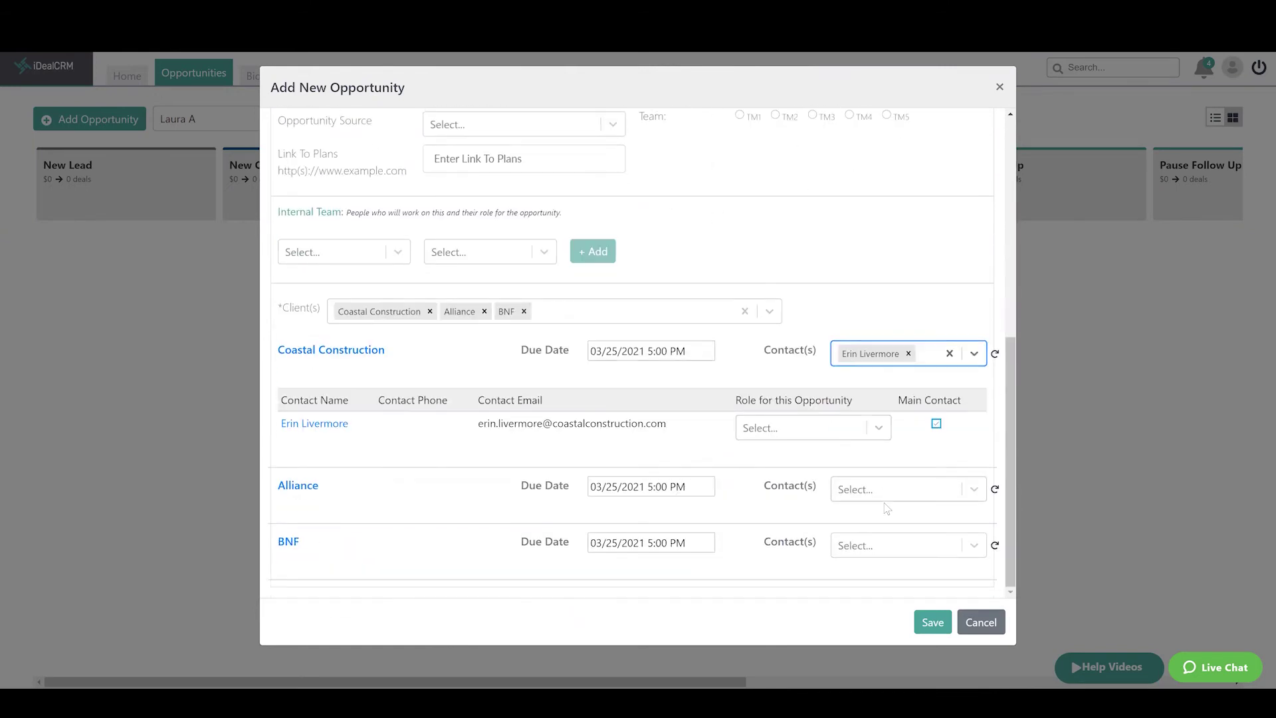
left_click(874, 492)
left_click(876, 524)
scroll(877, 532, "down", 1)
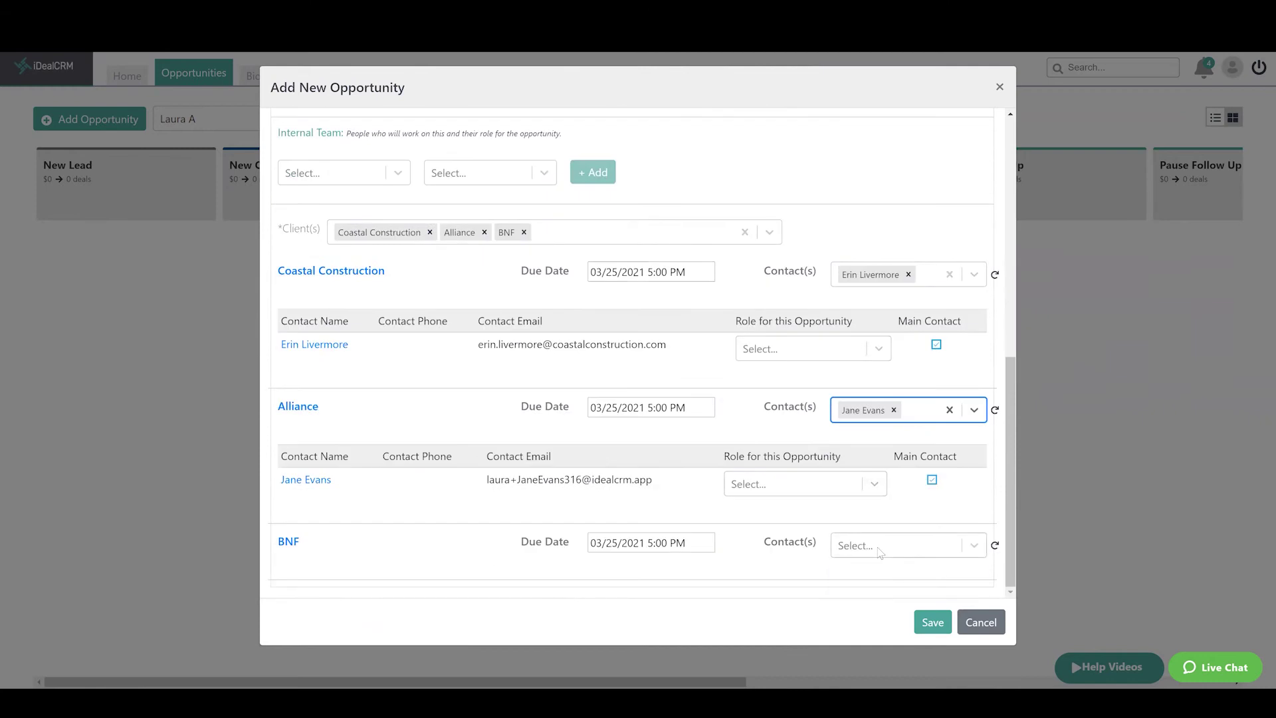
left_click(881, 546)
left_click(883, 581)
Save the Metropolis opportunity and open the Coastal Construction company page.
scroll(783, 571, "down", 1)
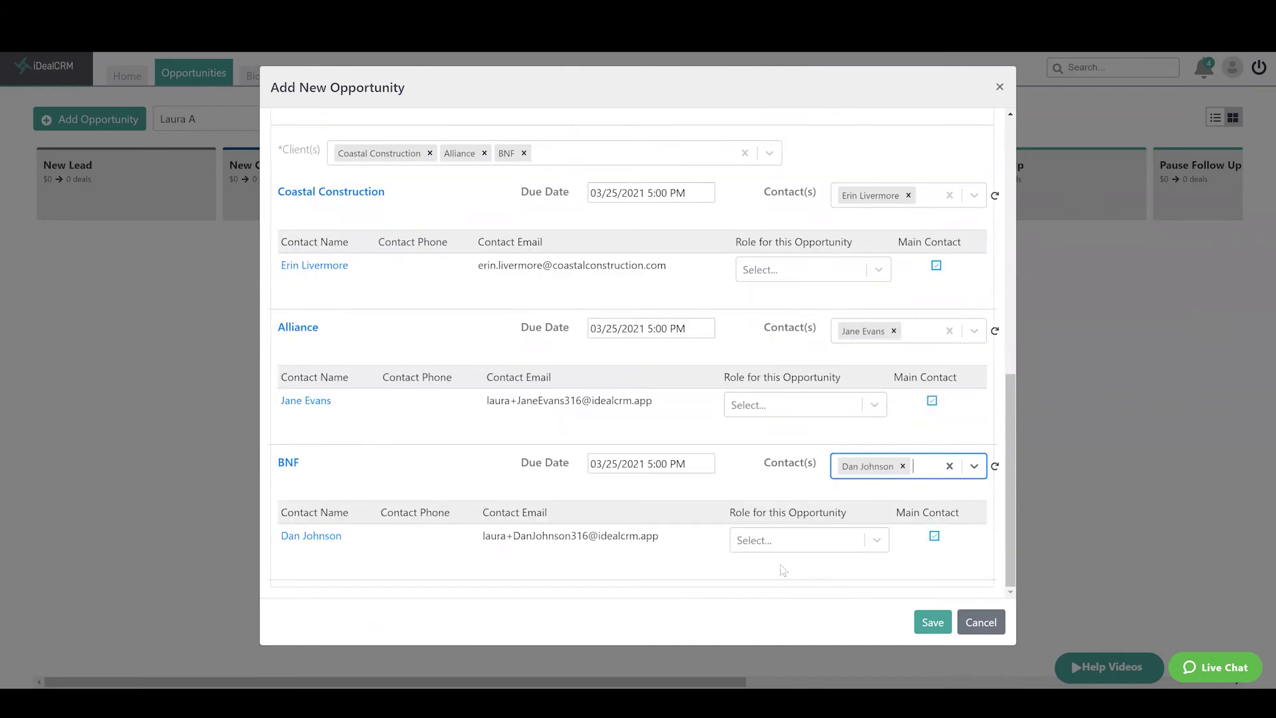
scroll(783, 569, "up", 15)
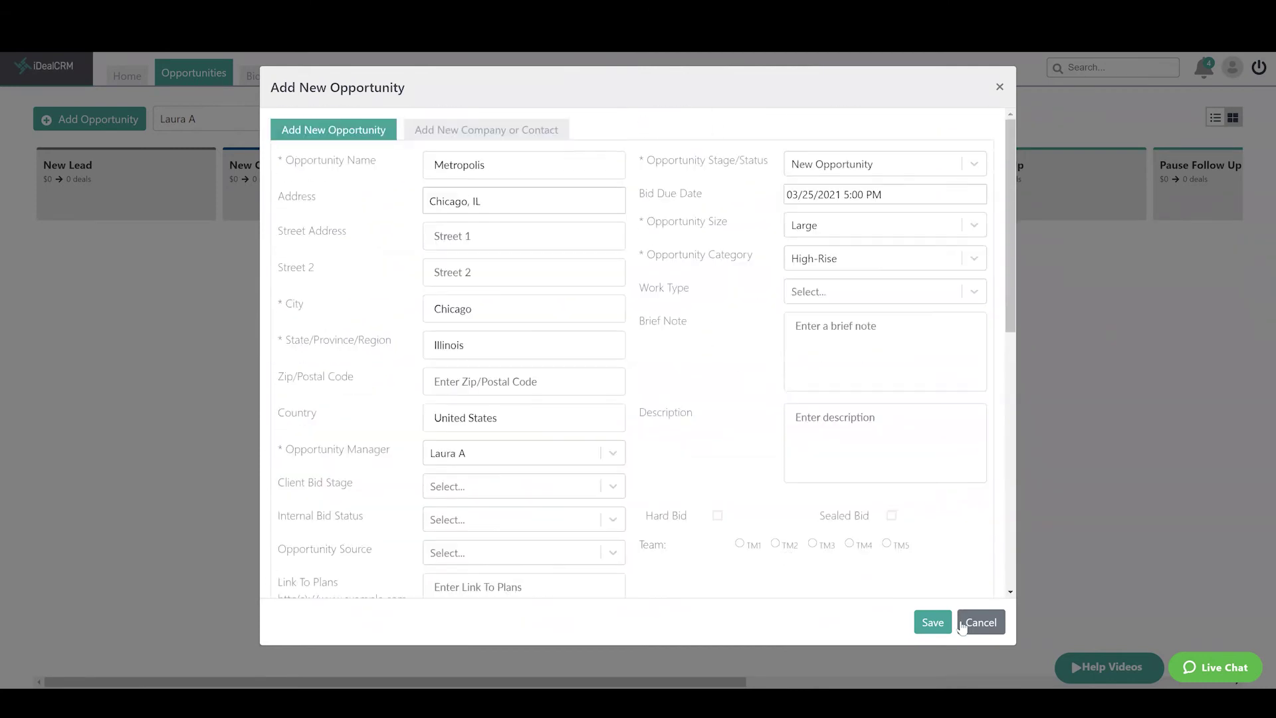
left_click(933, 623)
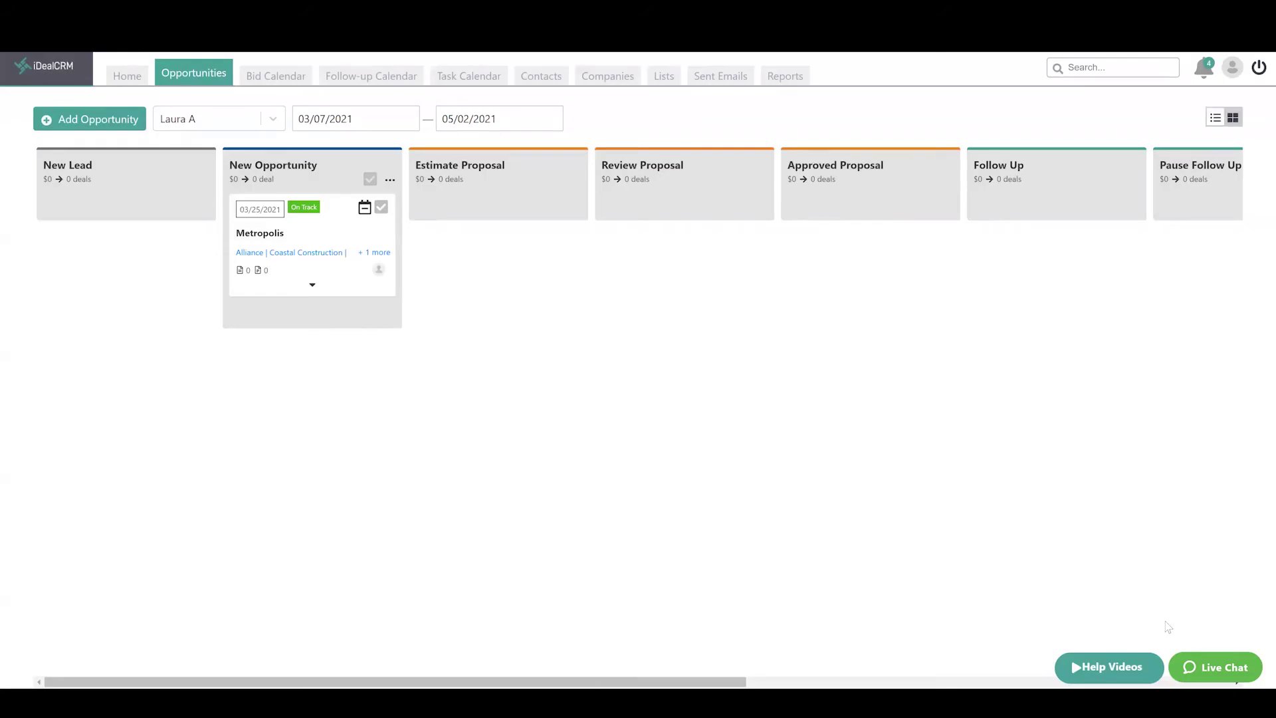
left_click(322, 253)
left_click(903, 138)
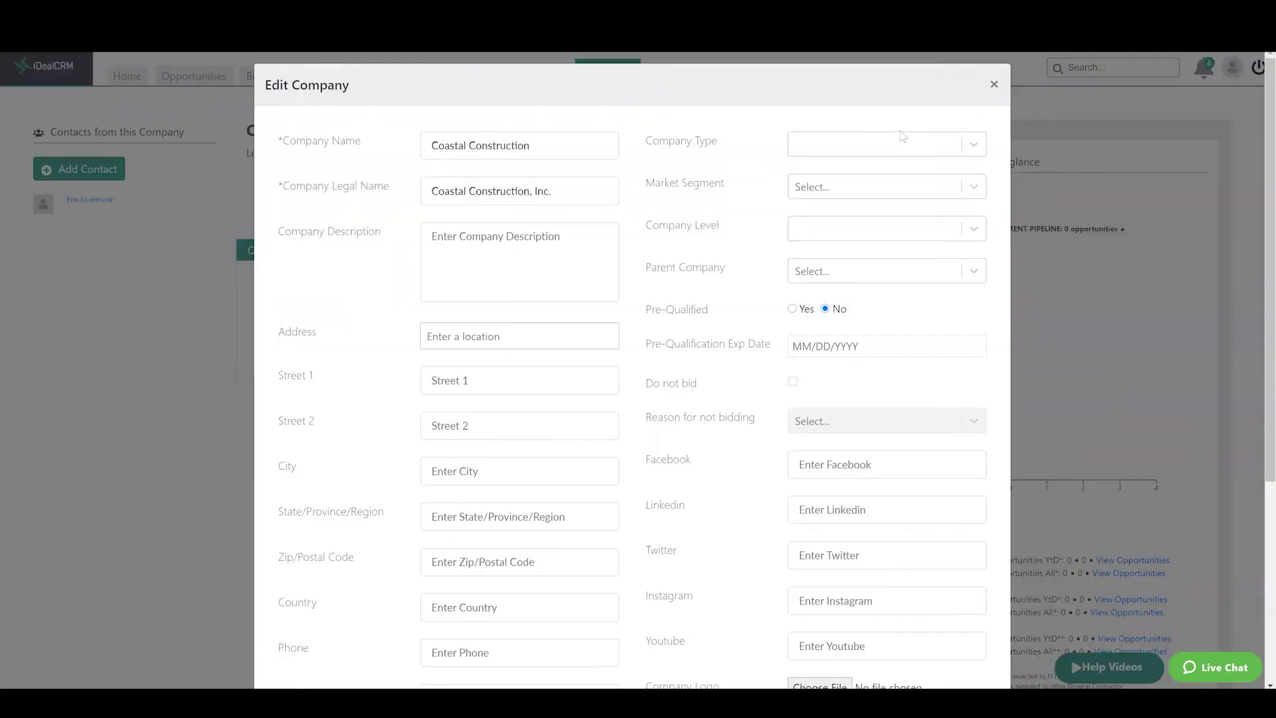
left_click(488, 341)
type("2566")
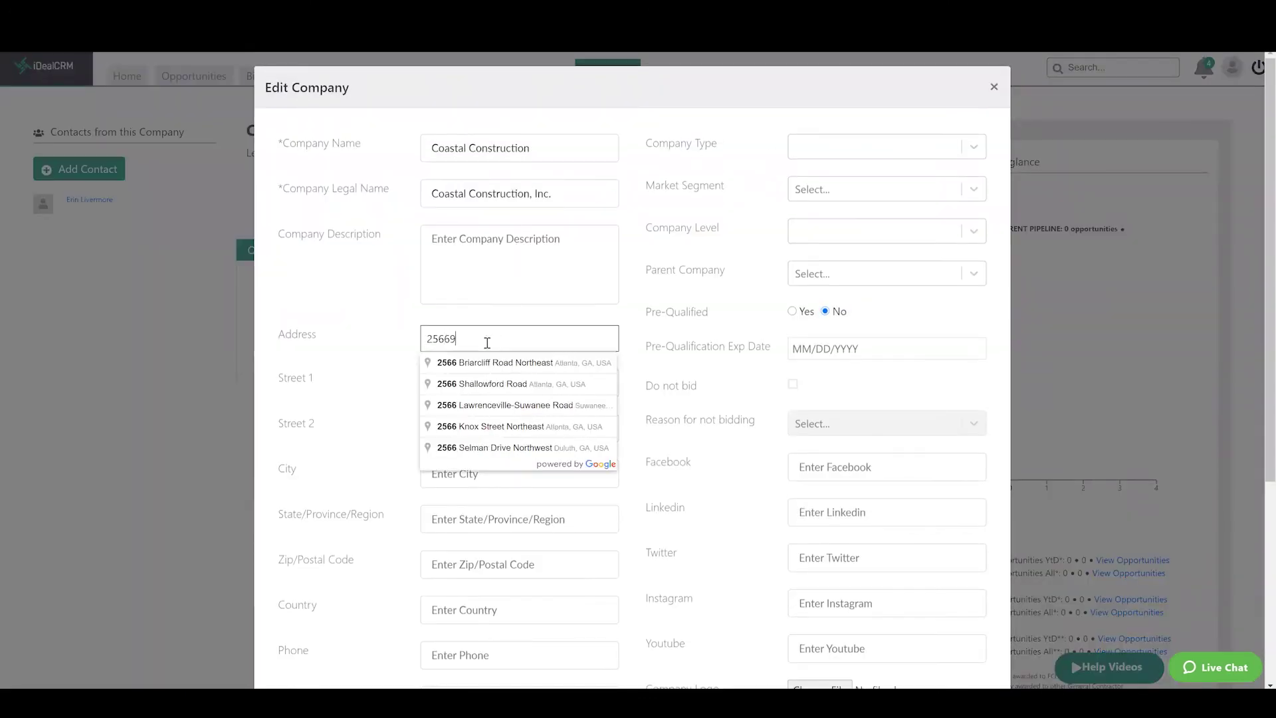
type("9")
left_click(507, 428)
scroll(658, 485, "down", 5)
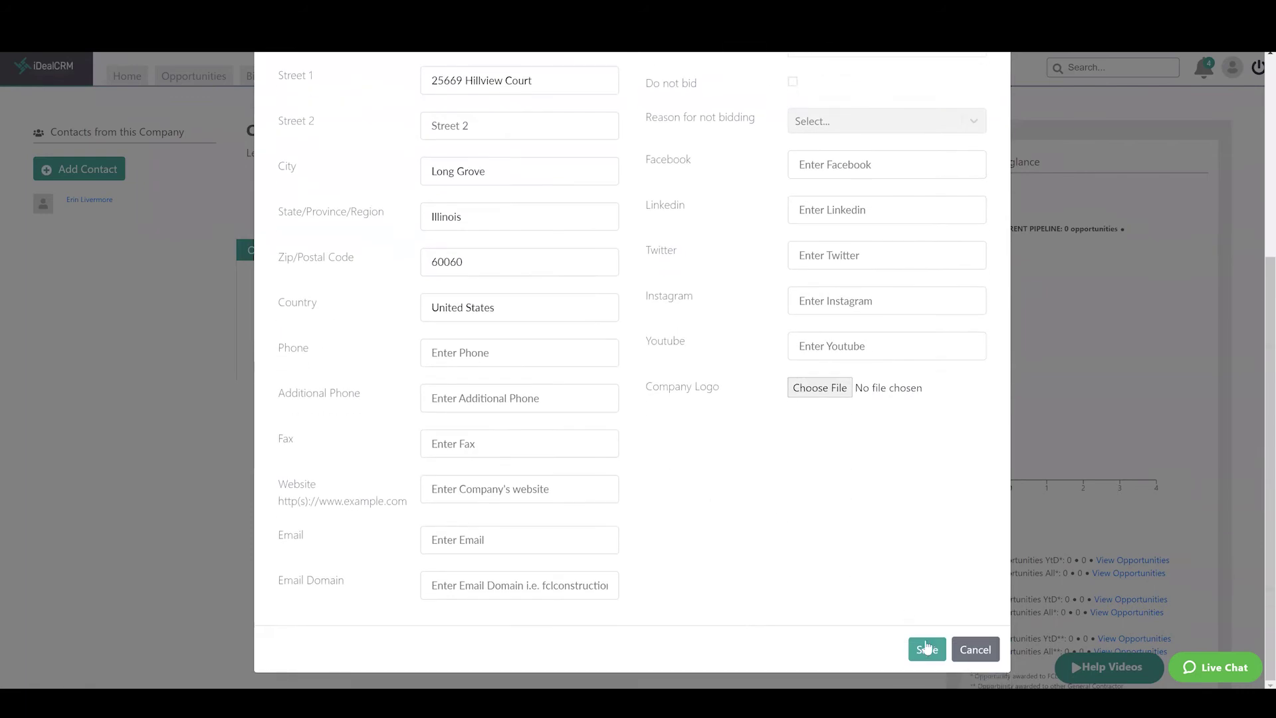
left_click(926, 650)
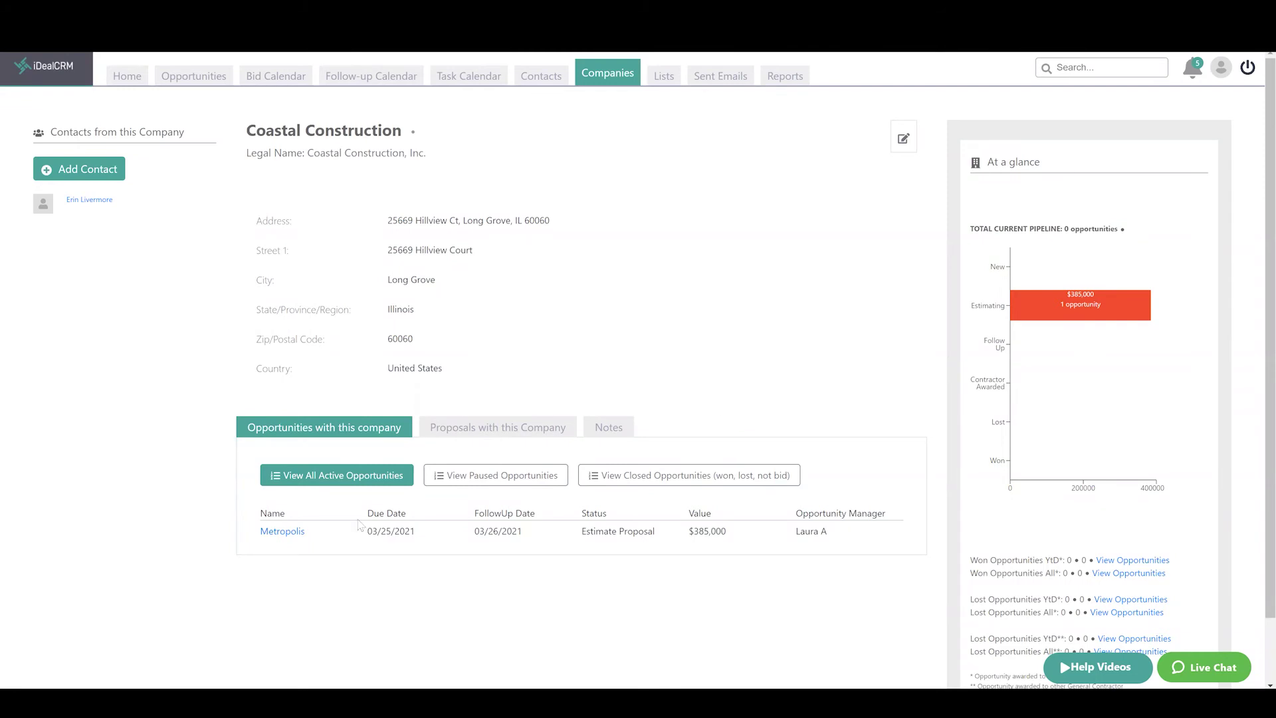
Create a Metropolis proposal from the 1-pg Proposal Cost Breakout Blue-Gray template and save it.
left_click(274, 535)
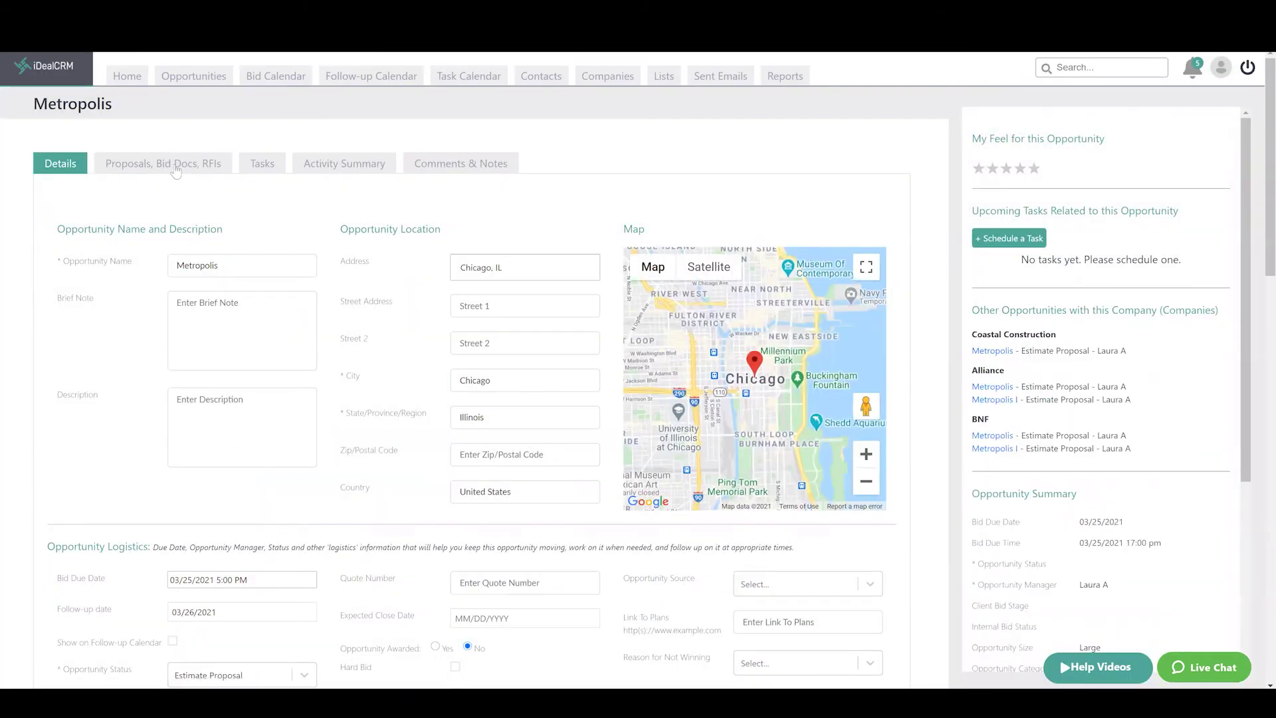
left_click(176, 166)
left_click(302, 219)
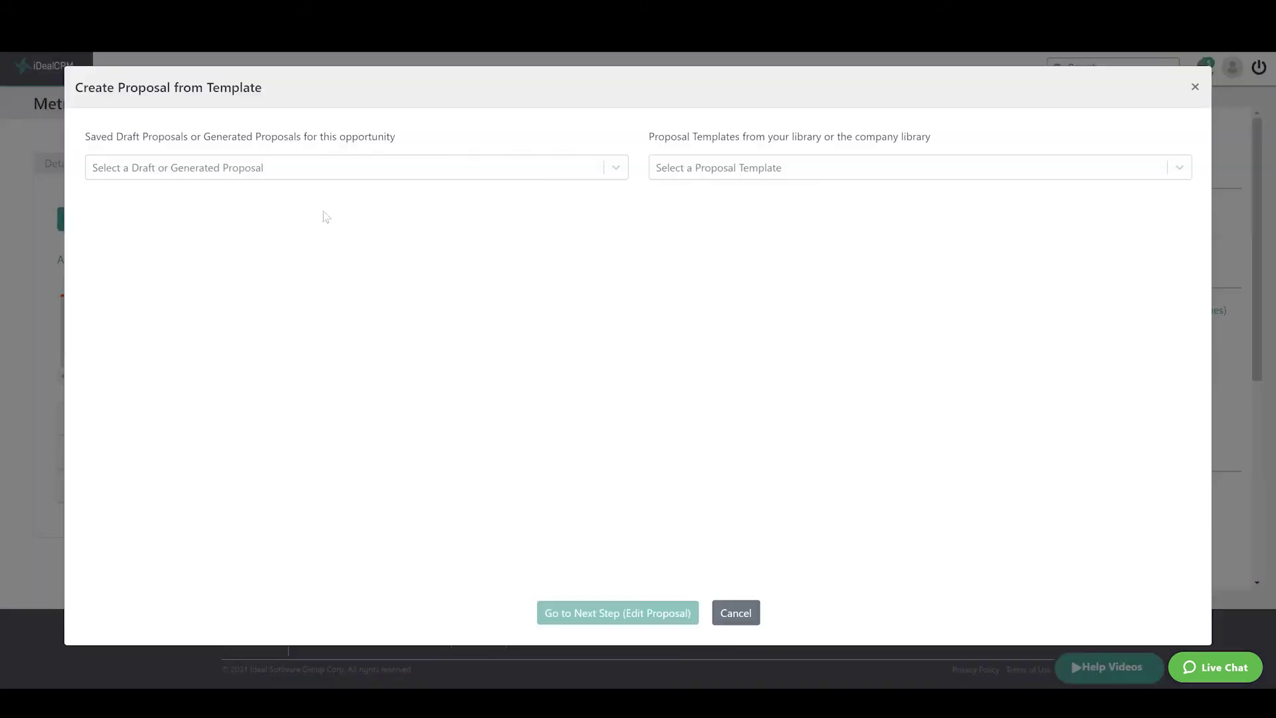
left_click(686, 169)
left_click(743, 285)
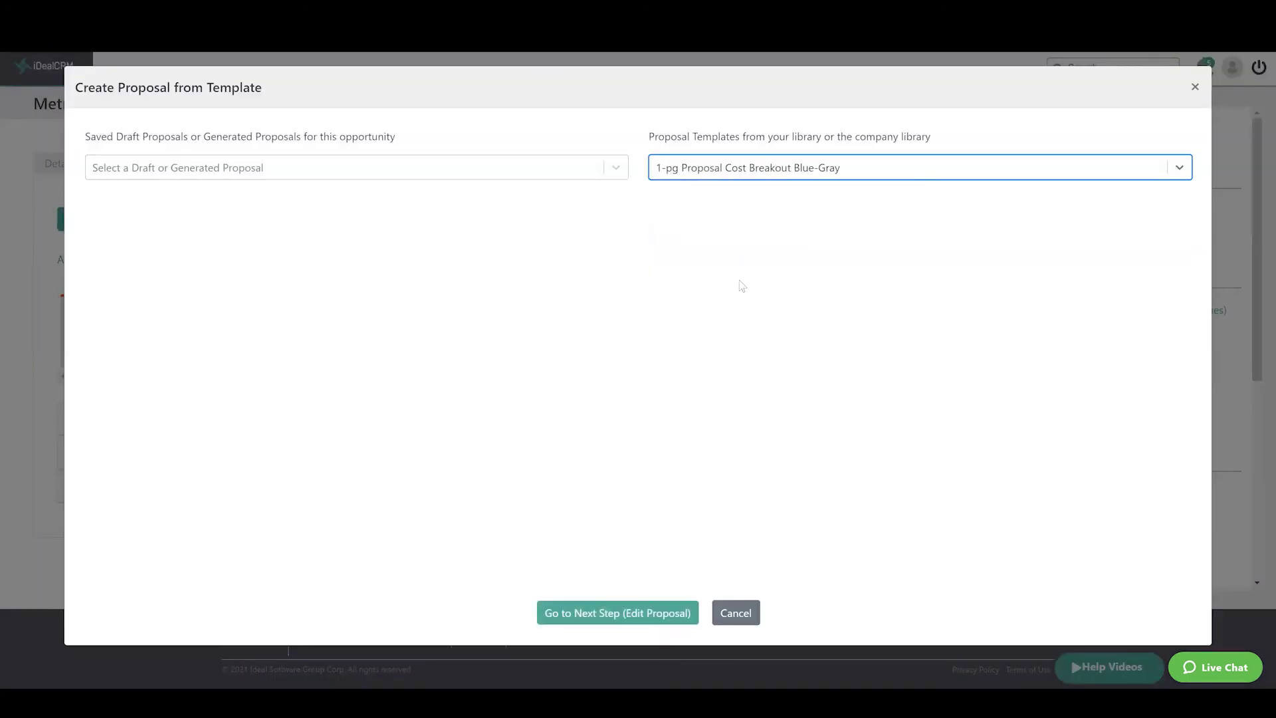
left_click(644, 613)
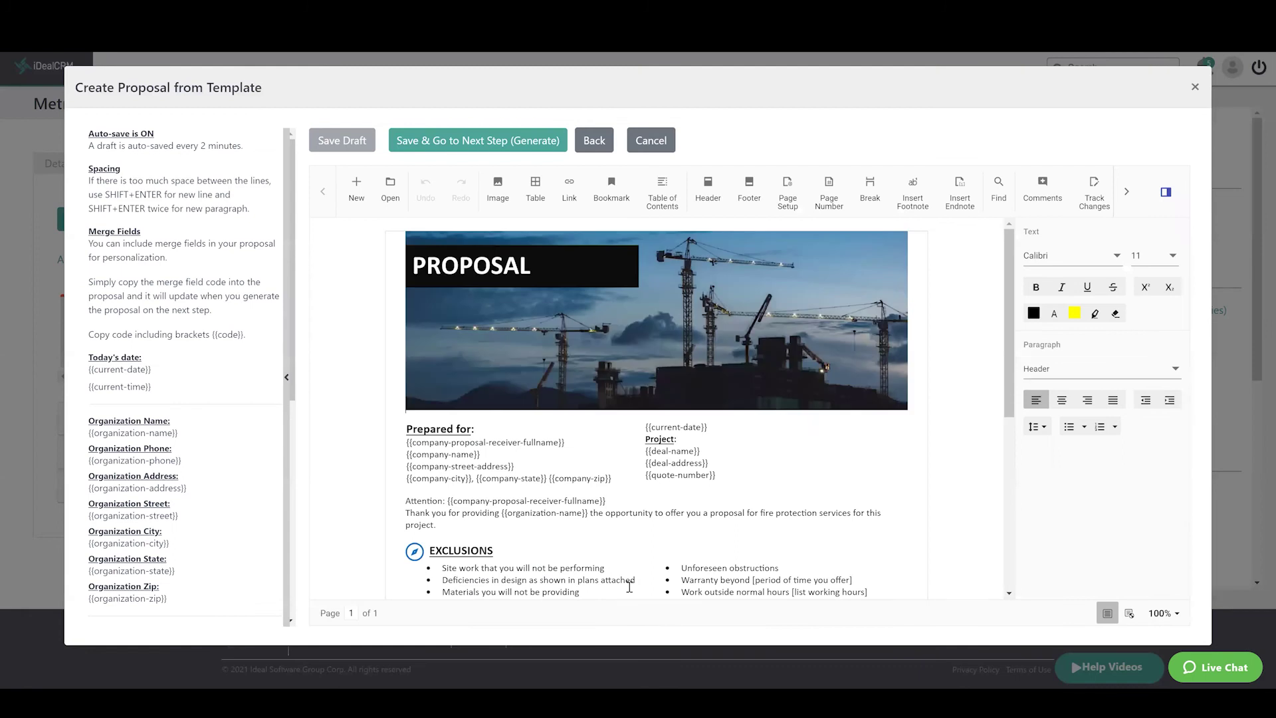
scroll(612, 472, "down", 5)
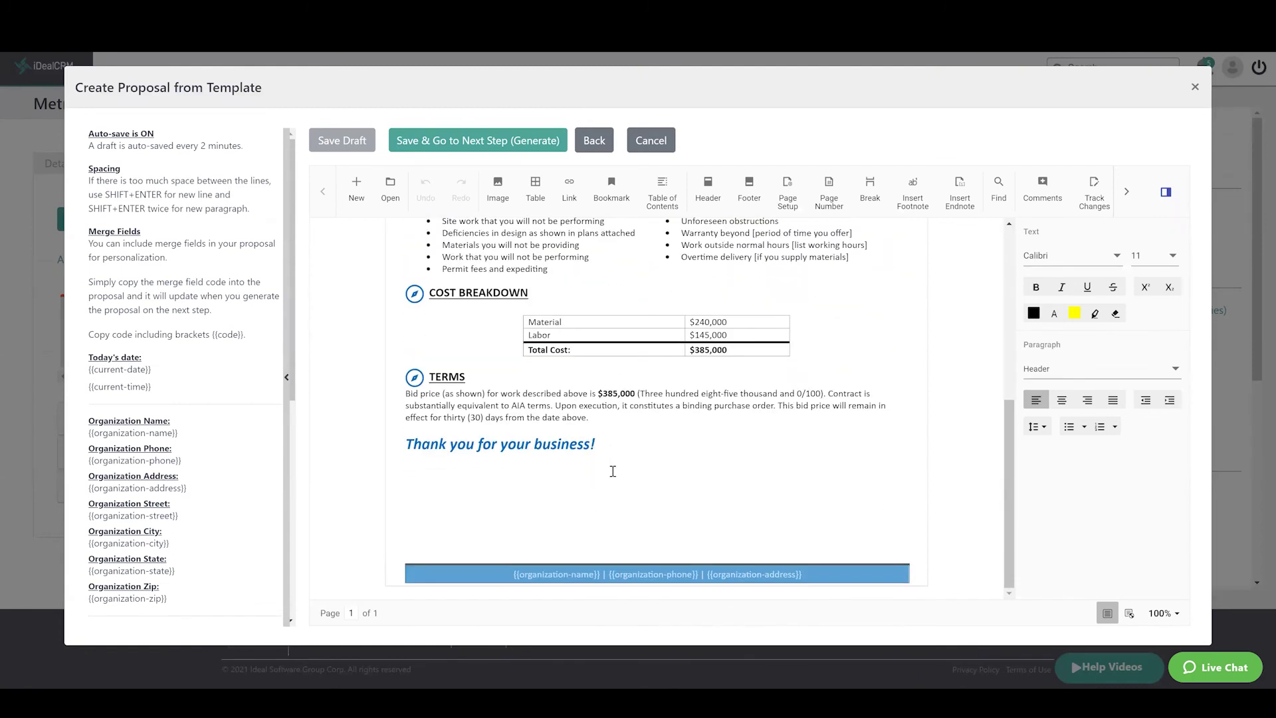
scroll(611, 459, "up", 5)
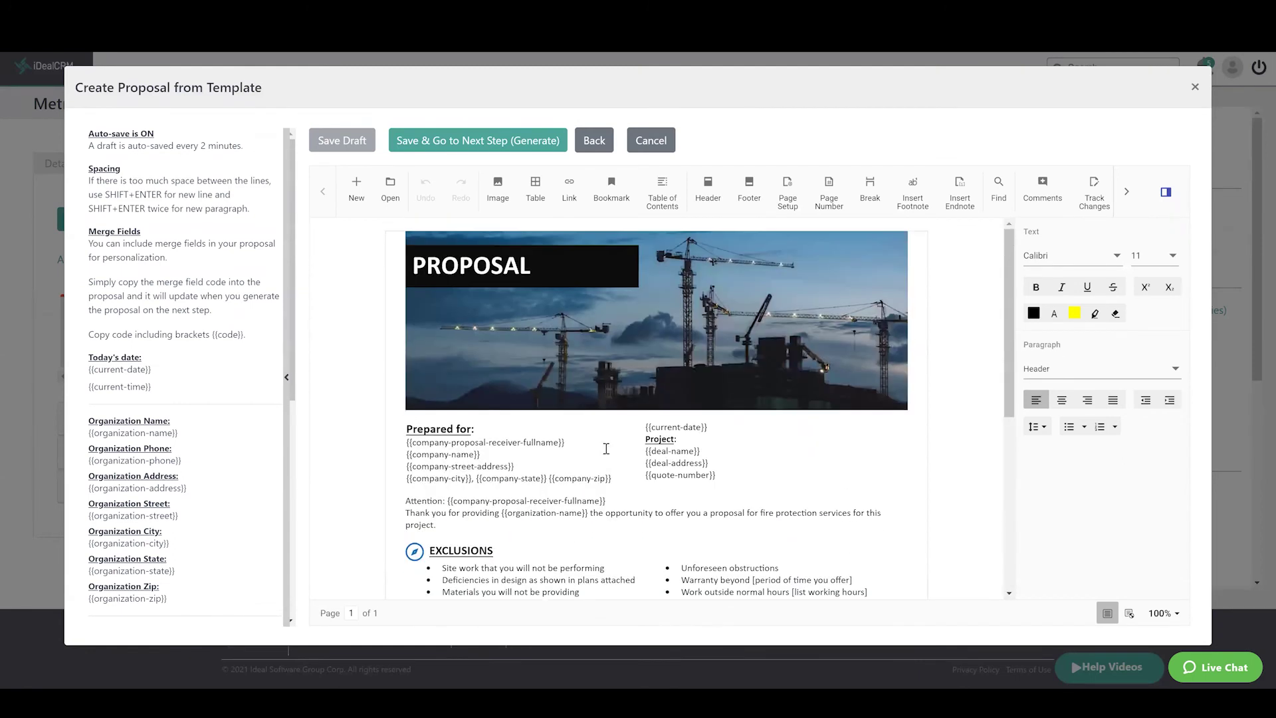
left_click(486, 140)
Generate proposals for Alliance, BNF and Coastal Construction, then open Alliance's proposal.
left_click_drag(496, 178, 424, 181)
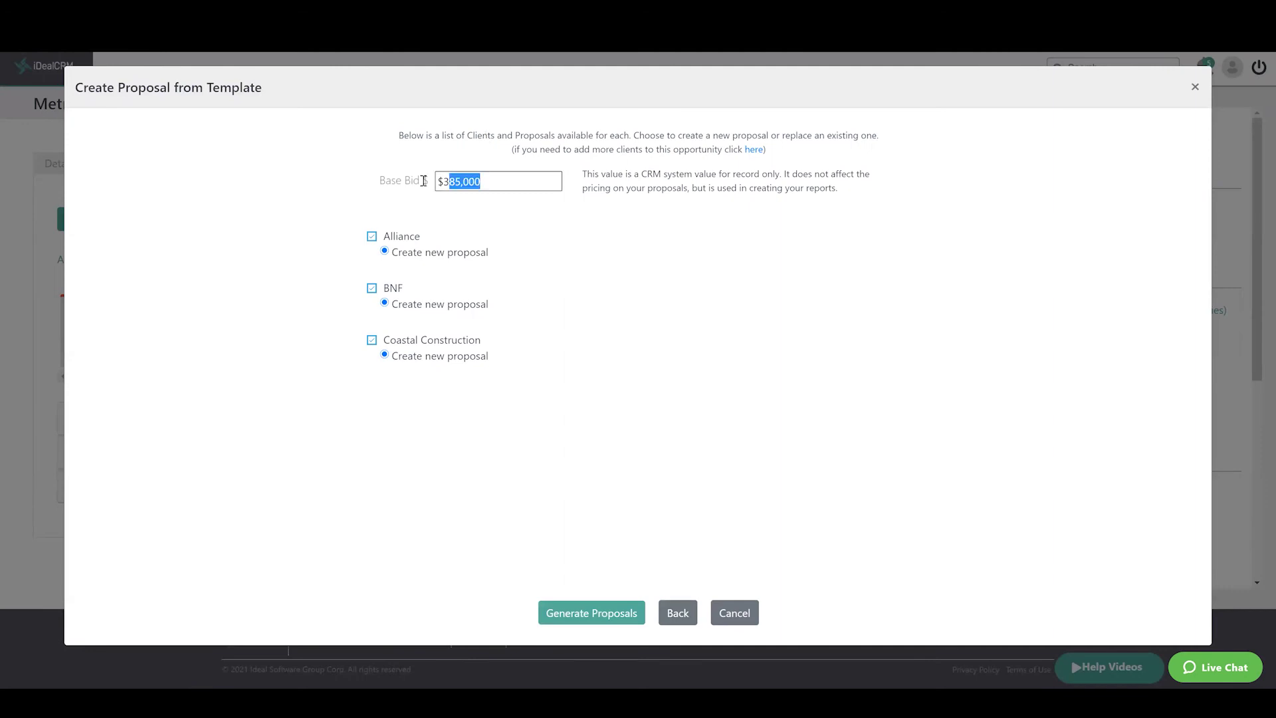
left_click(592, 612)
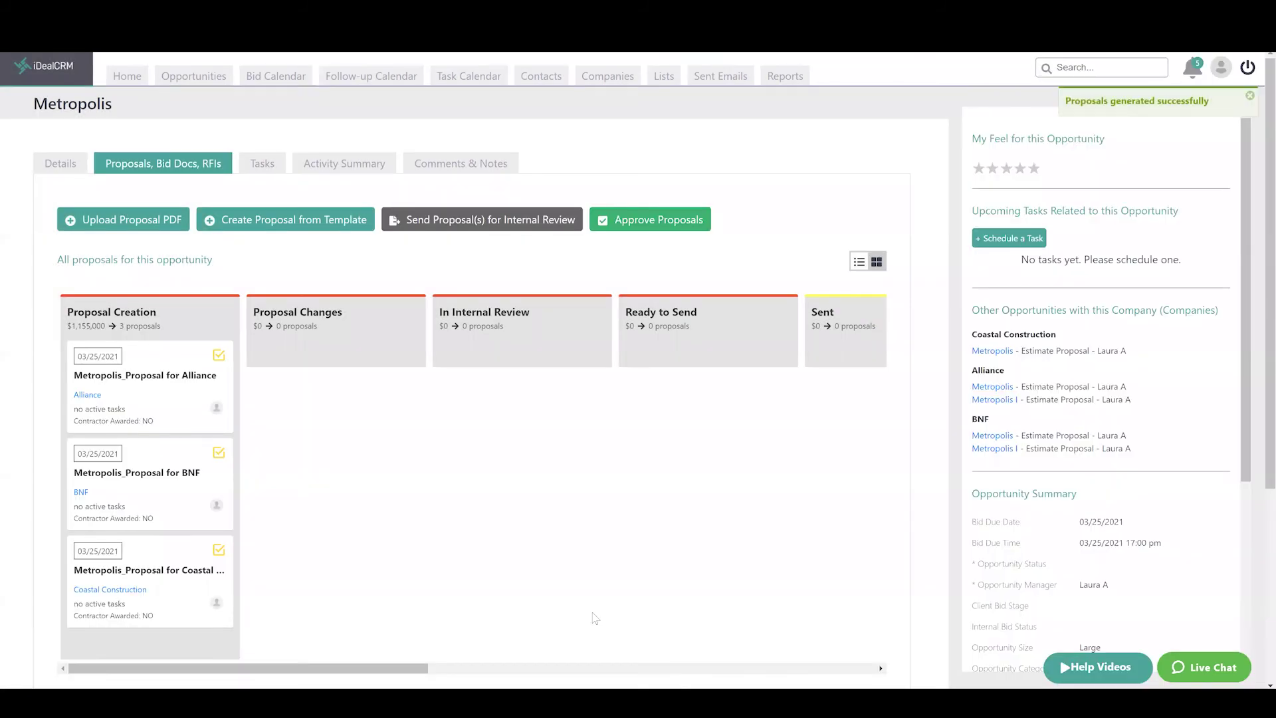
left_click(171, 405)
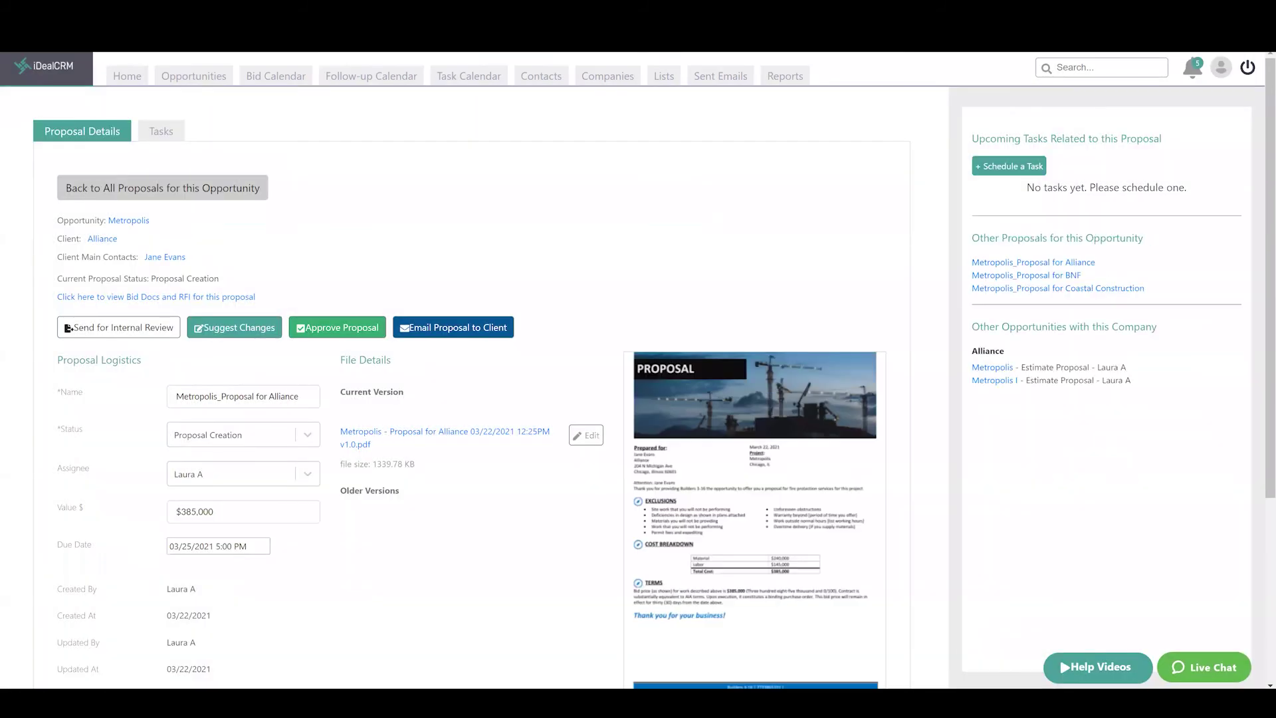
Go back to the opportunities board and open the Corner Bakery opportunity's proposals.
left_click(187, 75)
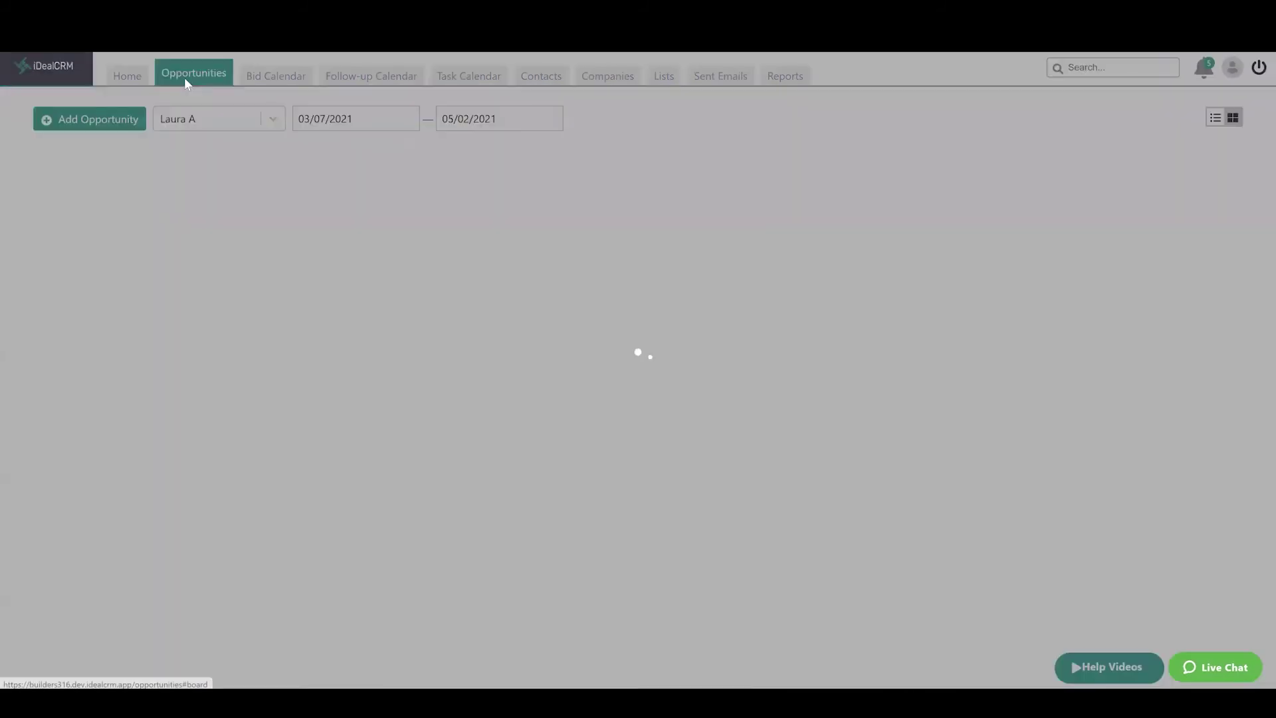
left_click(341, 230)
left_click(210, 170)
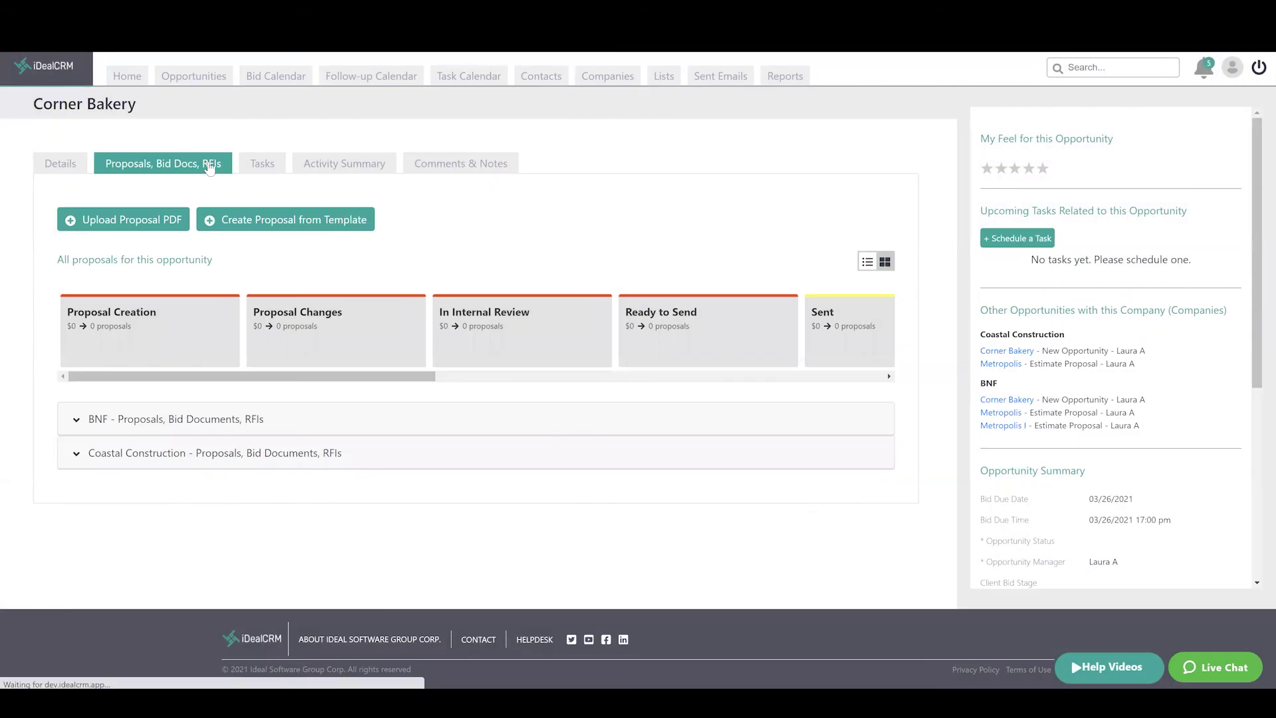
Generate the BNF and Coastal Construction proposals from Detailed Proposal Yellow-Black with a 150,000 base bid.
left_click(335, 225)
left_click(588, 169)
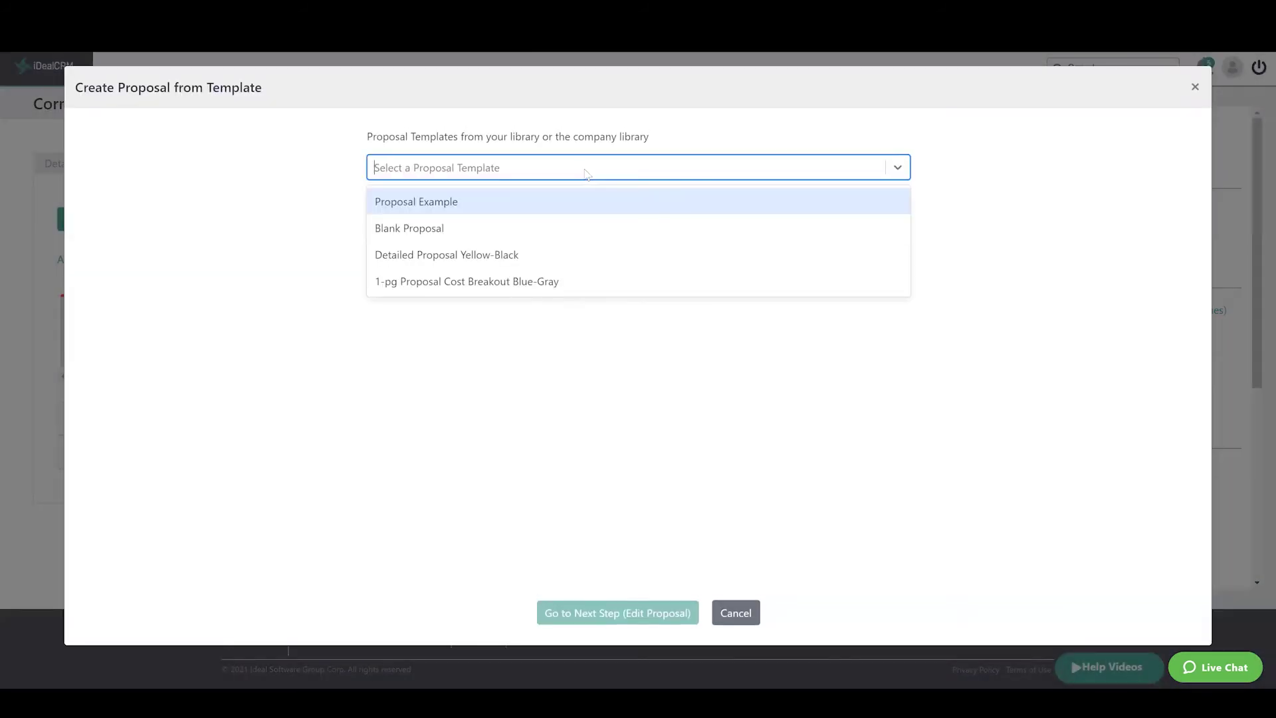
left_click(552, 257)
left_click(620, 613)
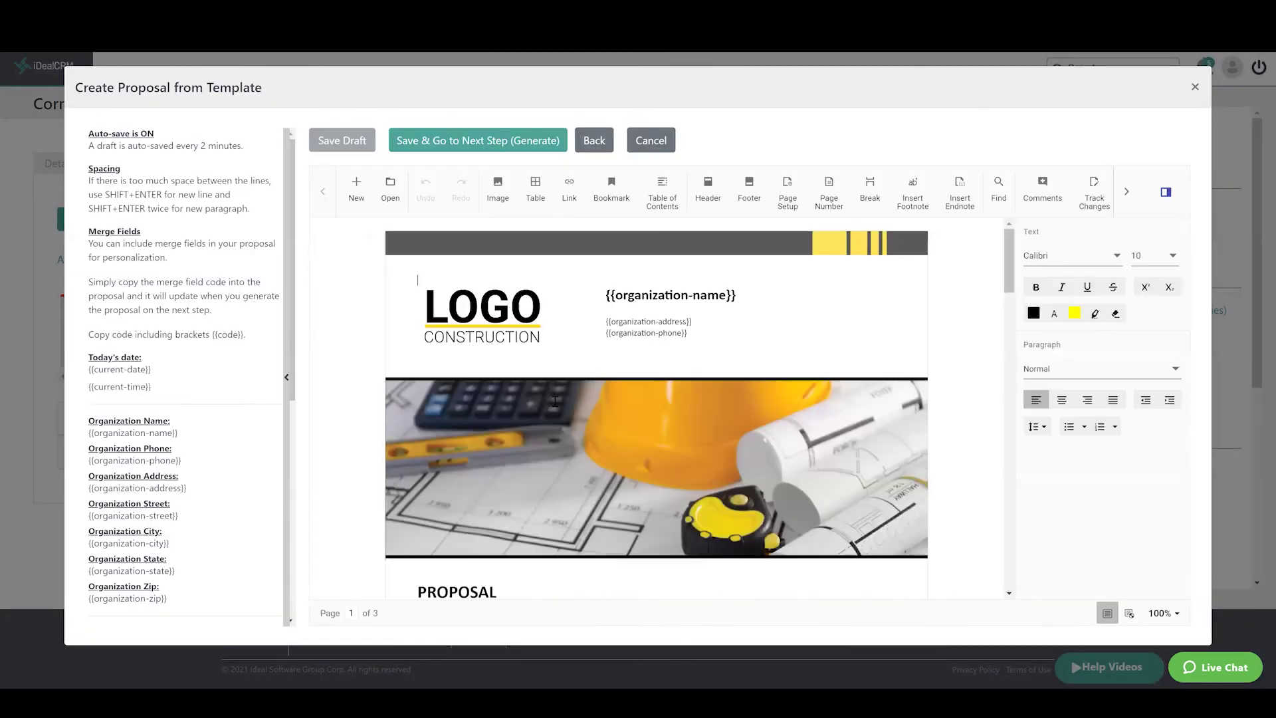
left_click(484, 140)
type("150,000")
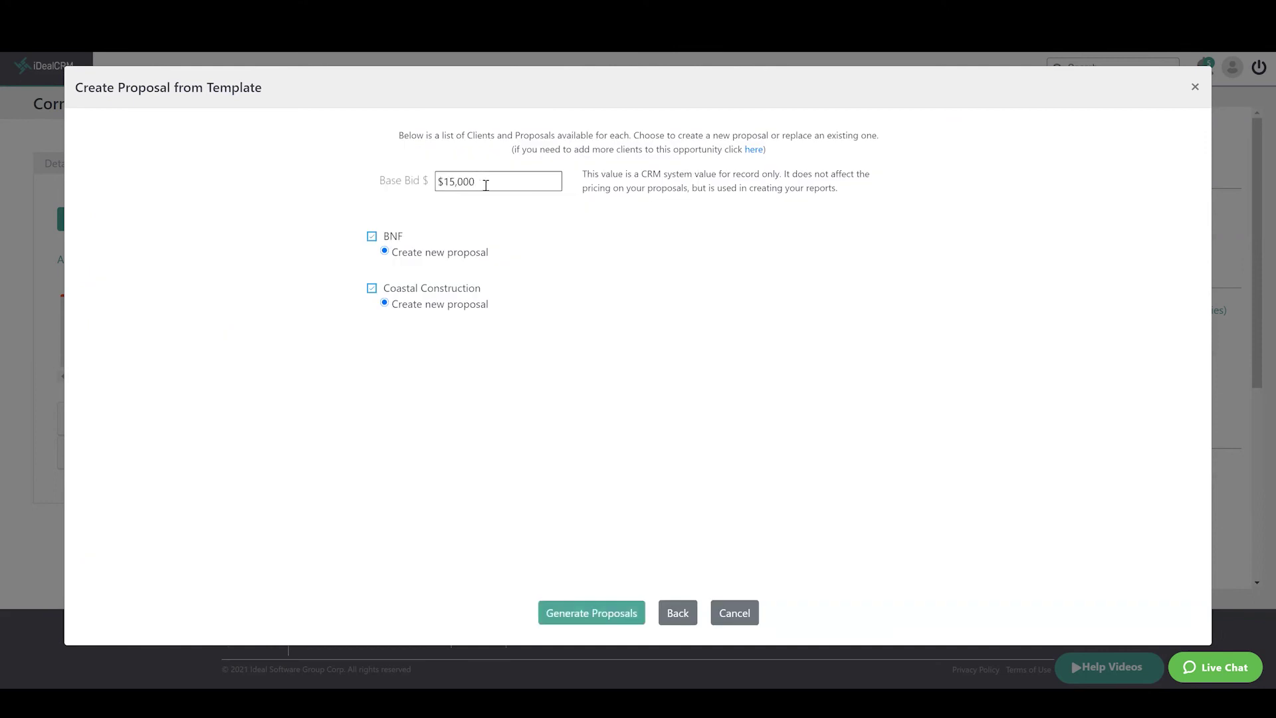
left_click(611, 613)
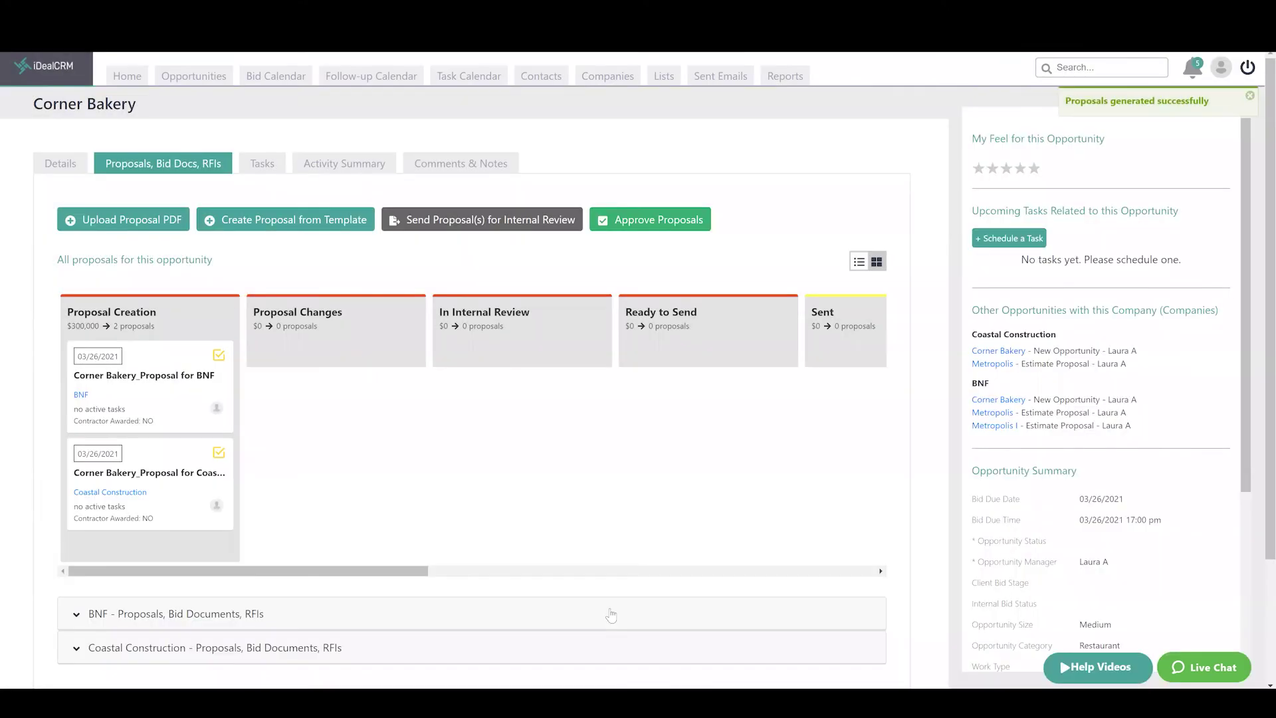
Email the Alliance Metropolis proposal to its client contact, marking it Sent.
left_click(171, 405)
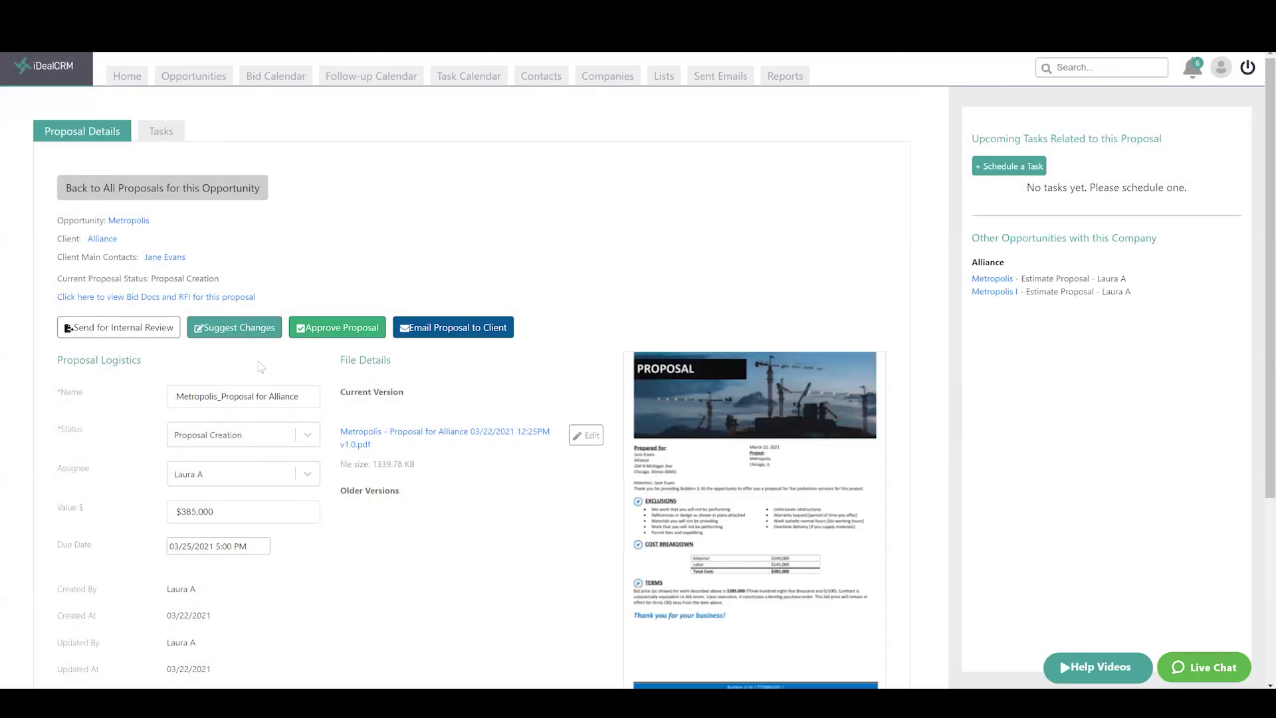
left_click(459, 328)
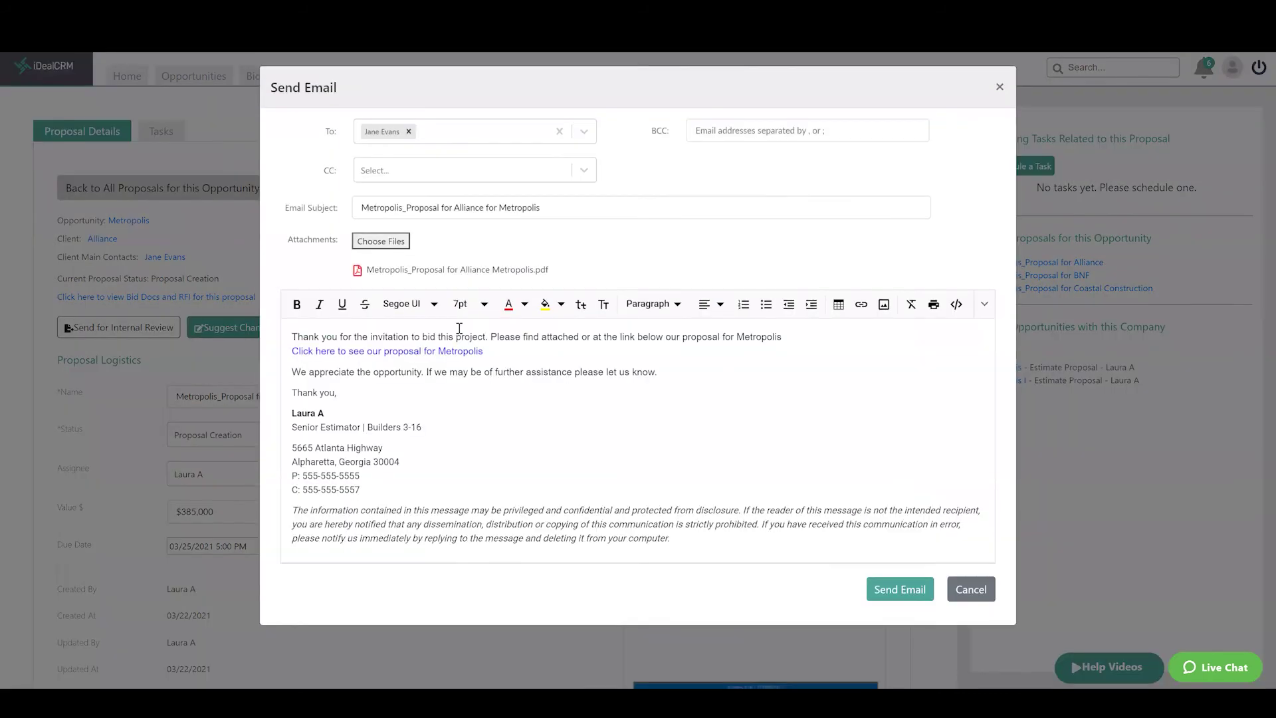
left_click(885, 588)
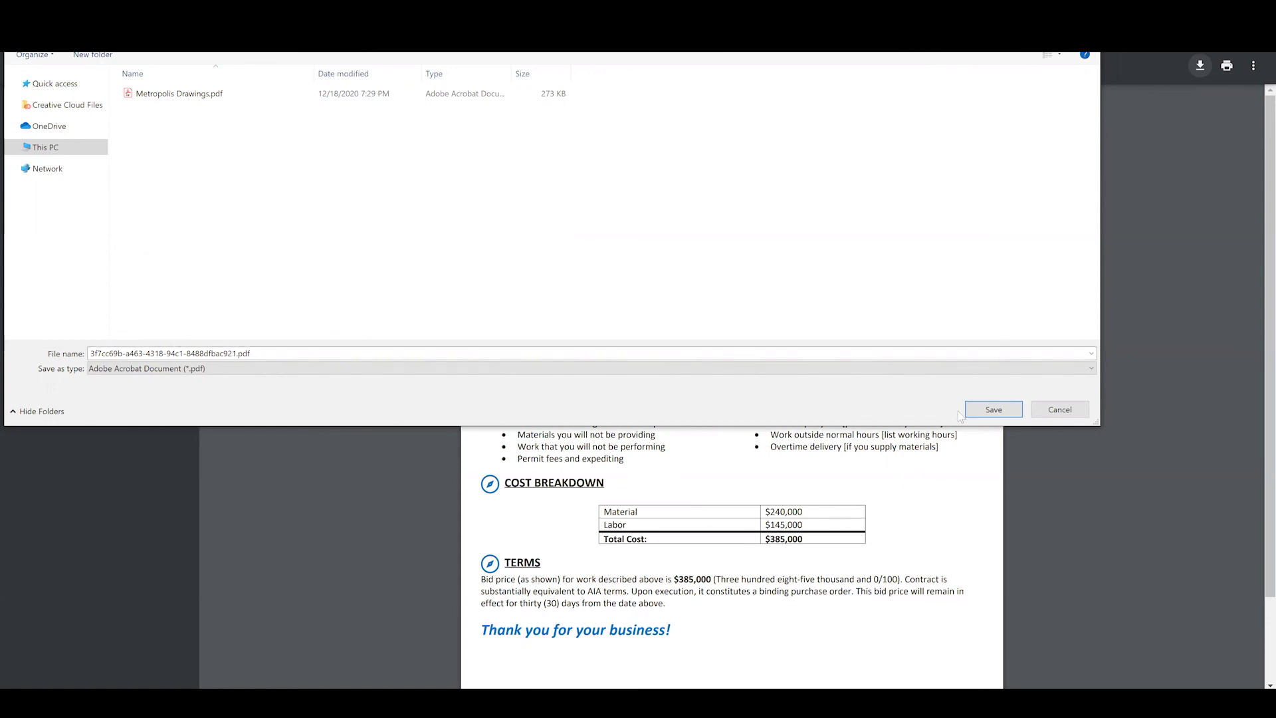
Save the Alliance Metropolis proposal PDF to the computer.
left_click(990, 409)
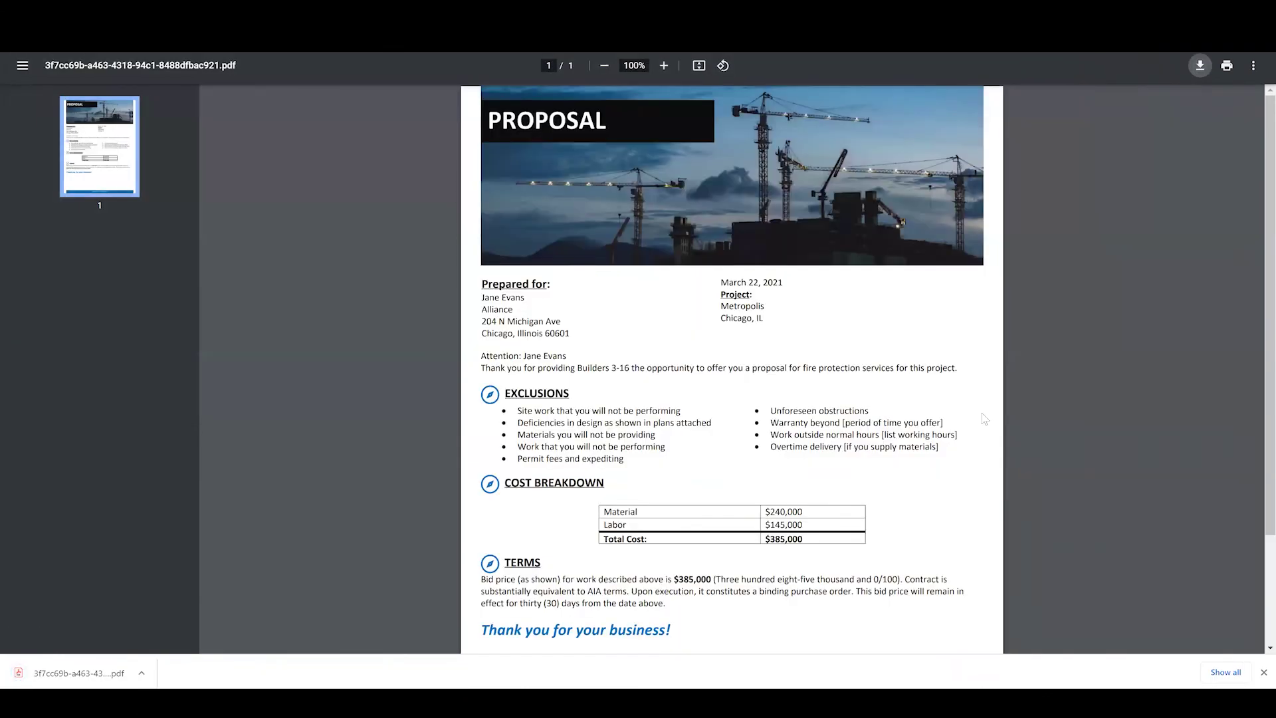